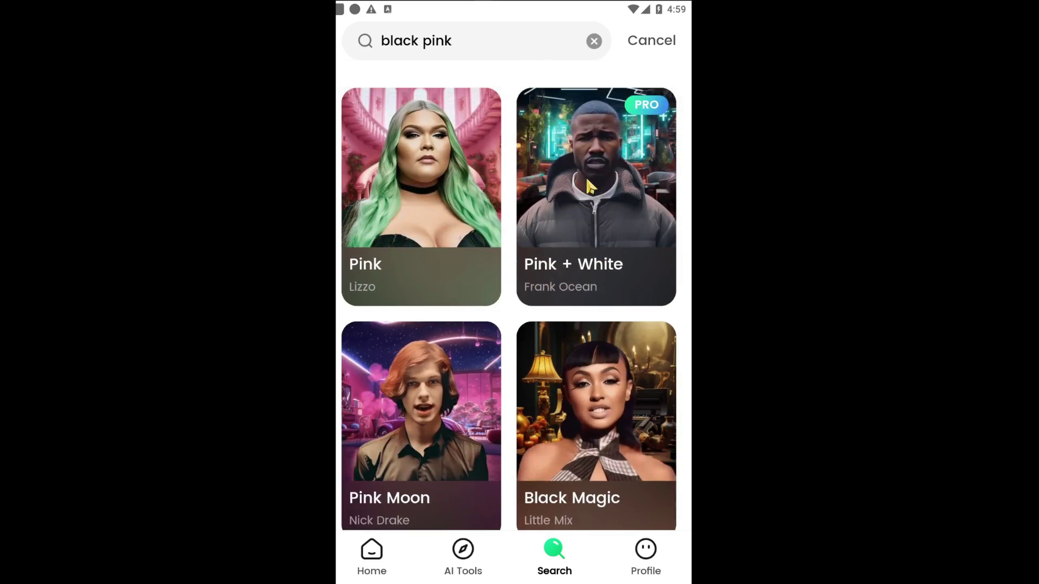
Browse the "black pink" song results and animate the first portrait in the photo gallery
scroll(590, 187, "down", 10)
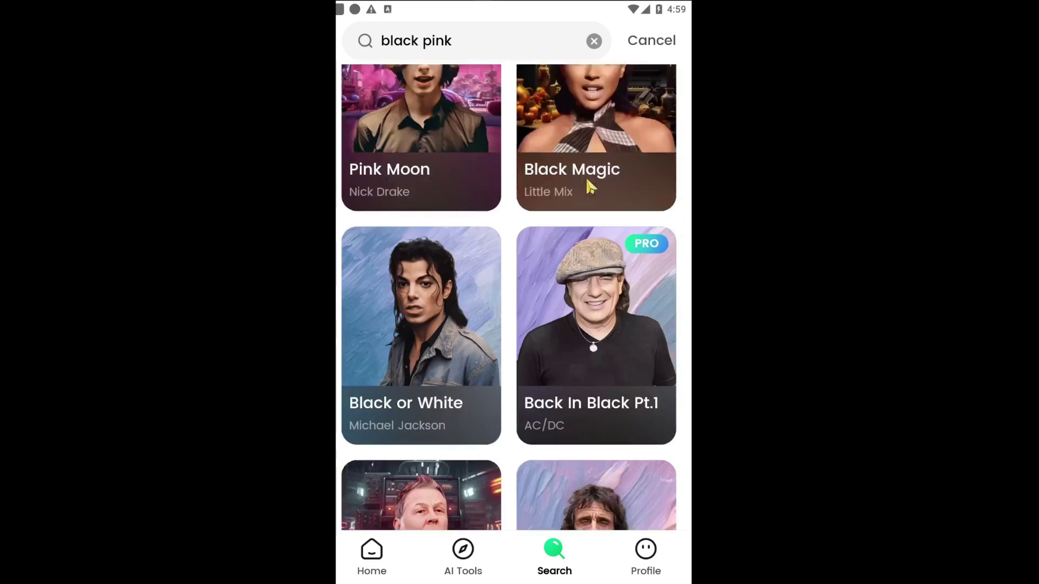
scroll(590, 186, "down", 12)
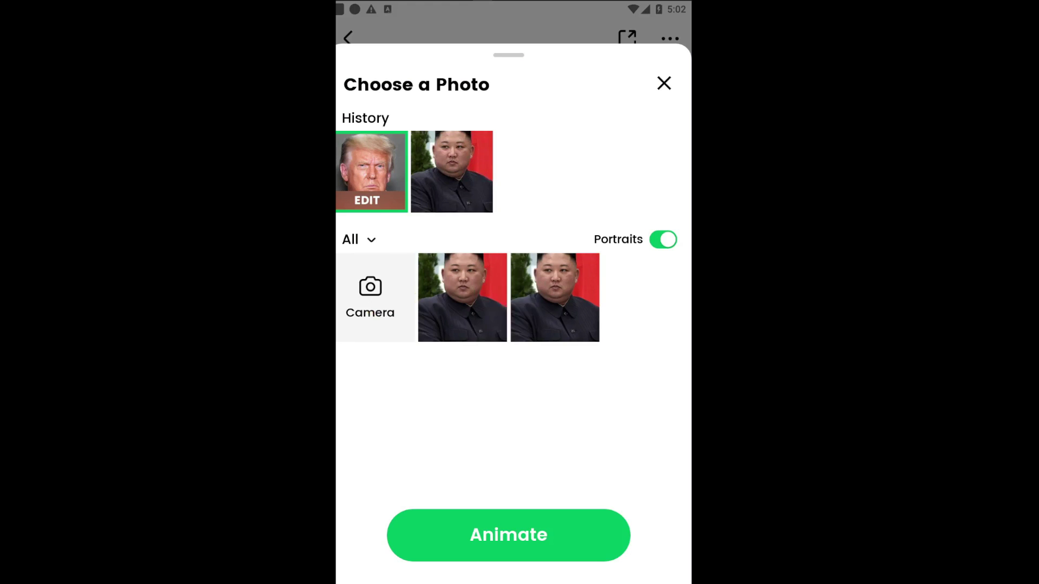
left_click(462, 297)
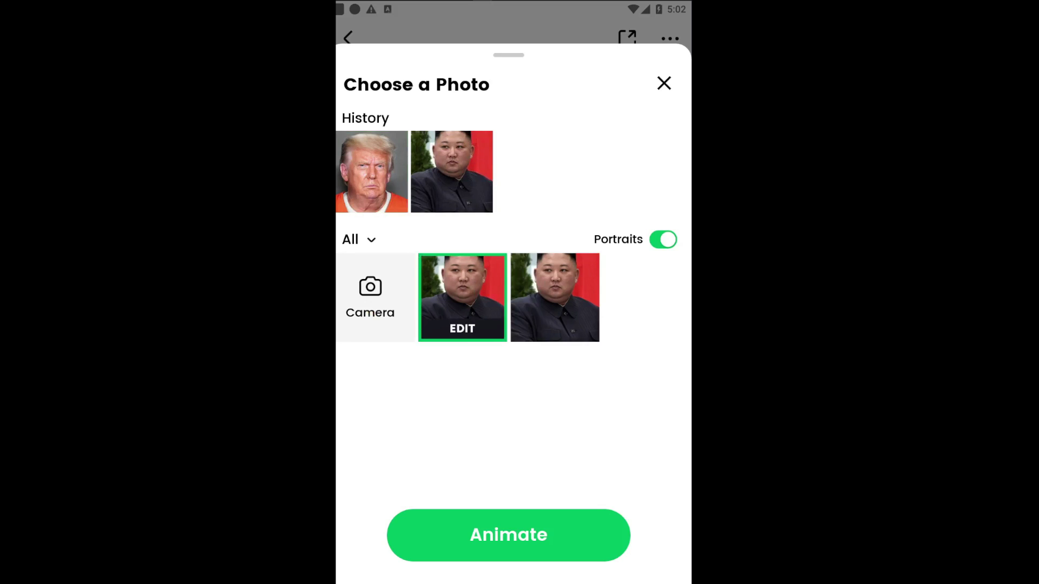
left_click(508, 535)
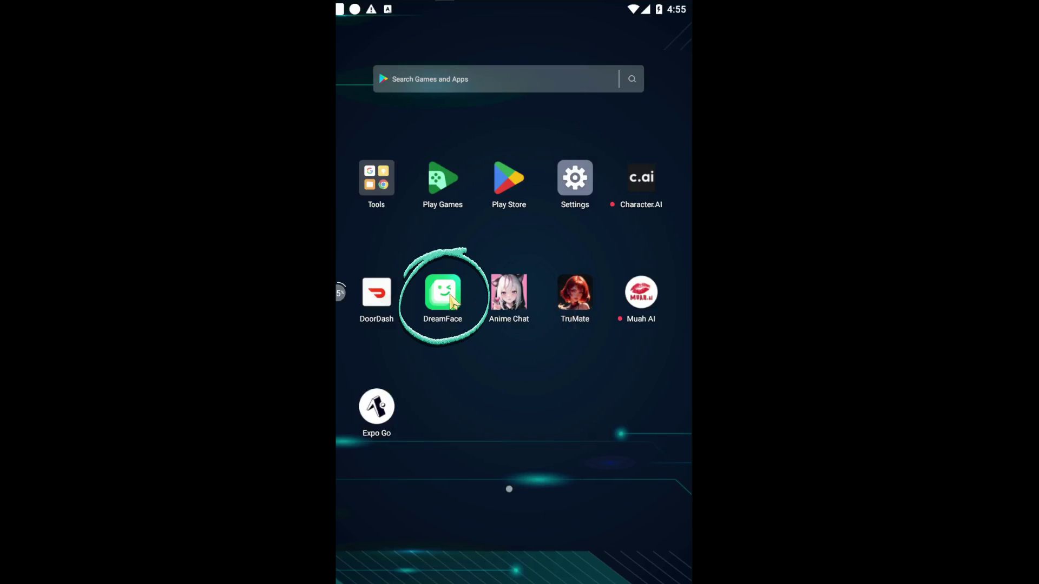
Switch to the DreamFace app and view its PRO offer
left_click(450, 300)
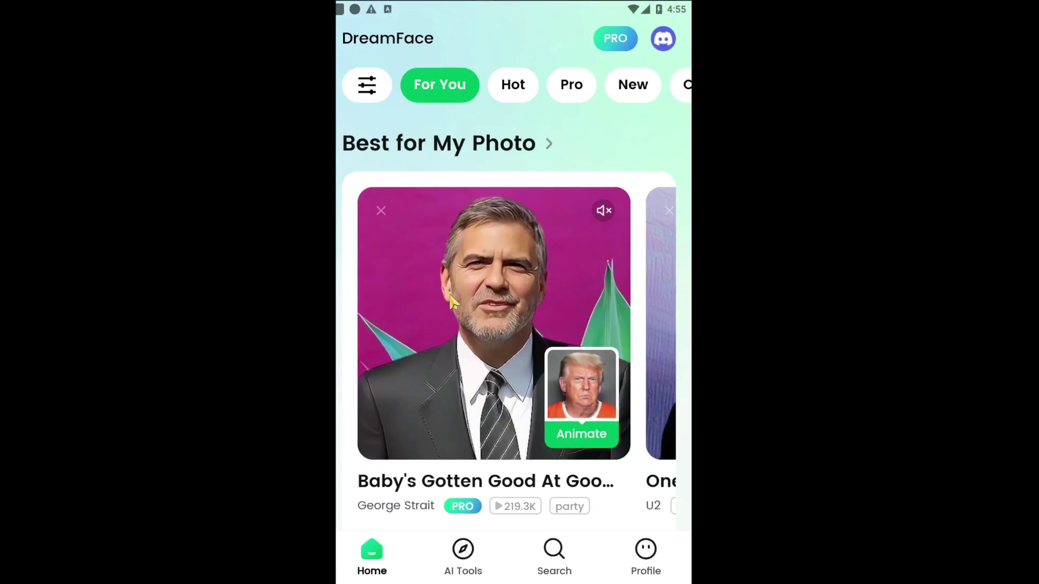
left_click(614, 39)
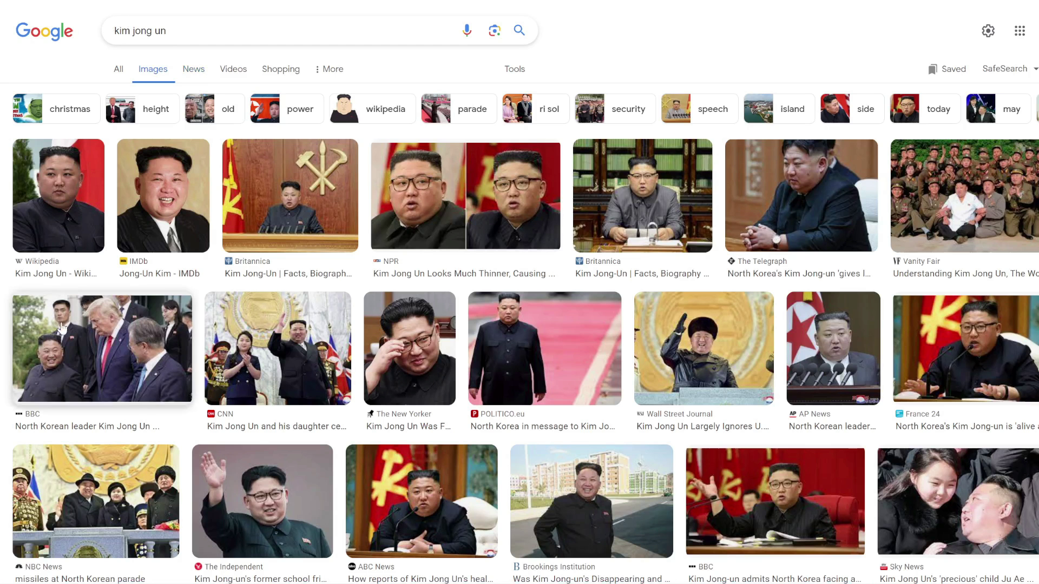
Preview the first five "kim jong un" image results from Wikipedia to Britannica, and return to the Wikipedia portrait
left_click(60, 196)
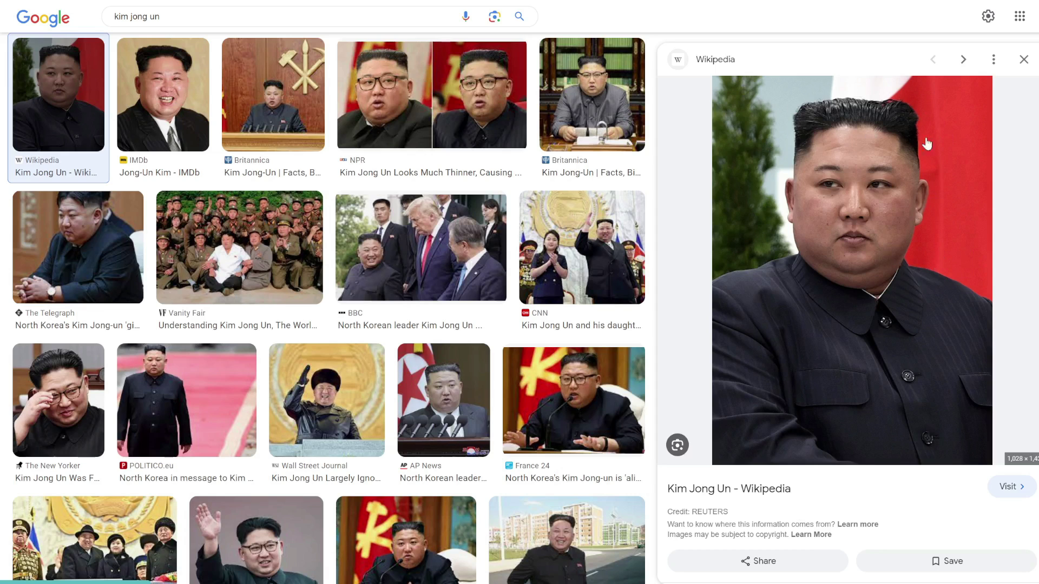
key("Right")
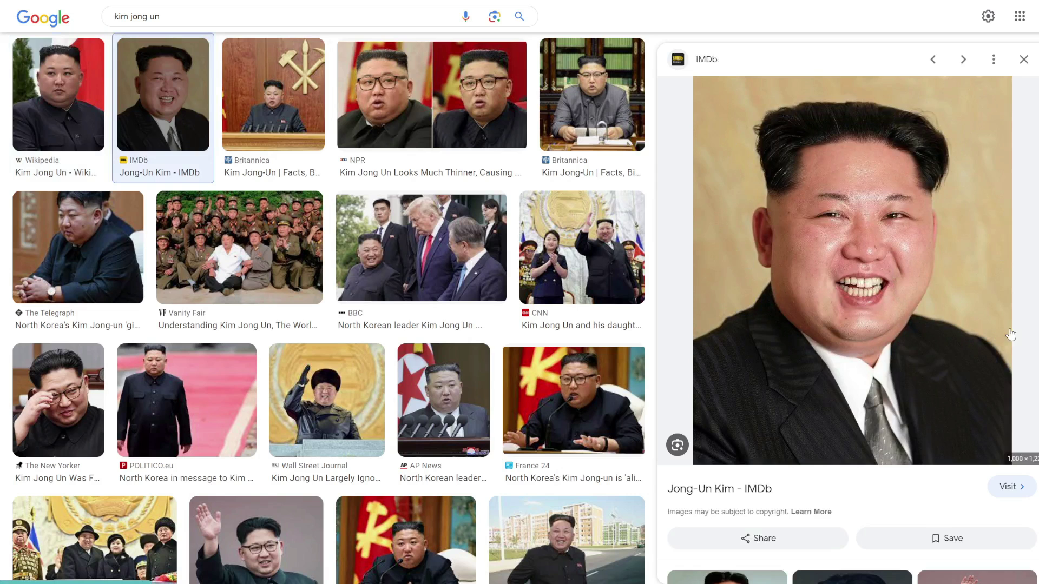
key("Right")
key("Right")
key("Right")
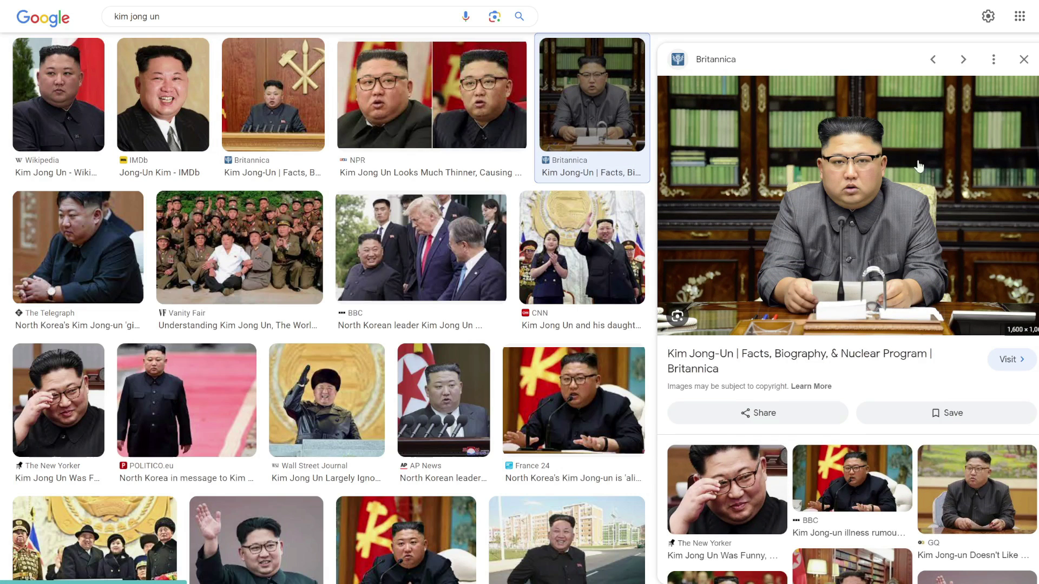
left_click(45, 103)
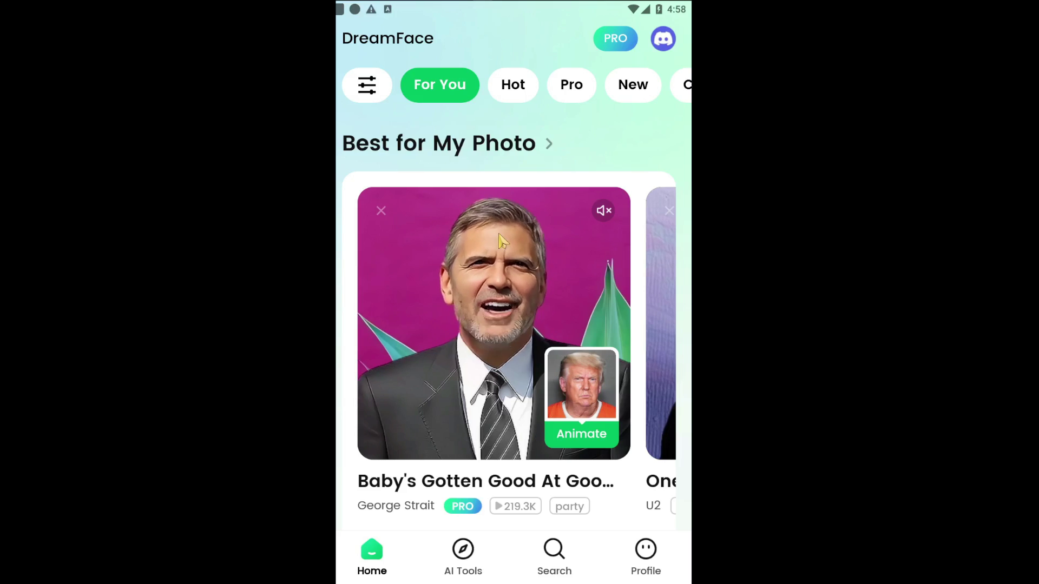
Search the DreamFace song templates for "black pink" and open "How You Like That" by BLACKPINK
left_click(473, 550)
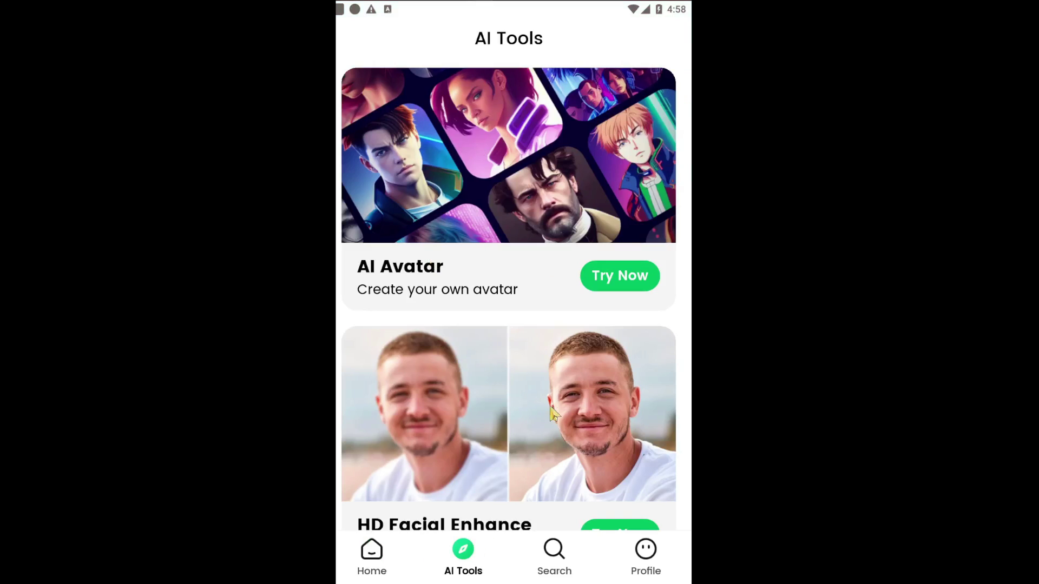
left_click(557, 557)
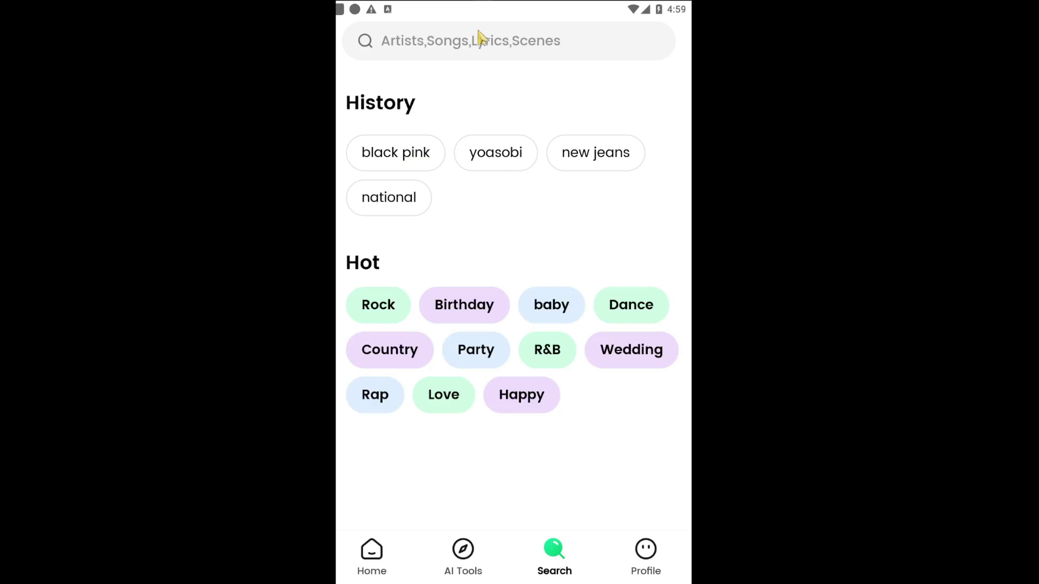
type("black pink")
key("Return")
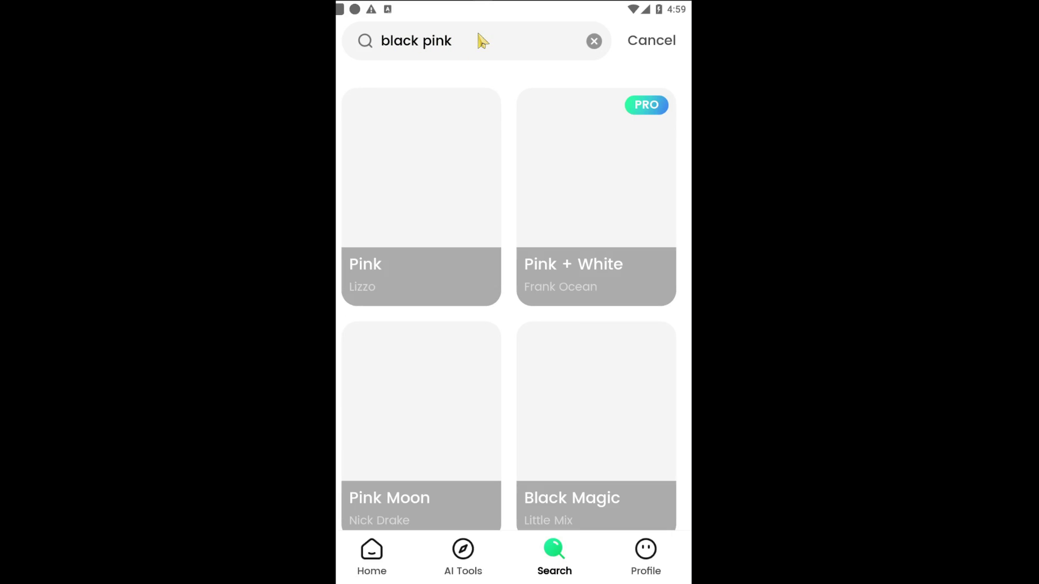
scroll(589, 187, "down", 20)
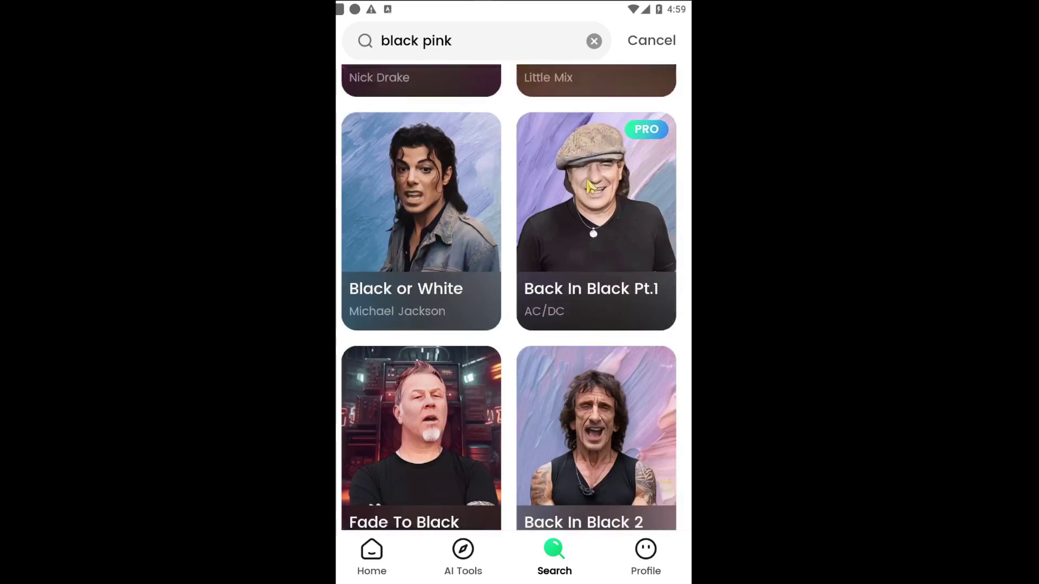
scroll(589, 187, "down", 8)
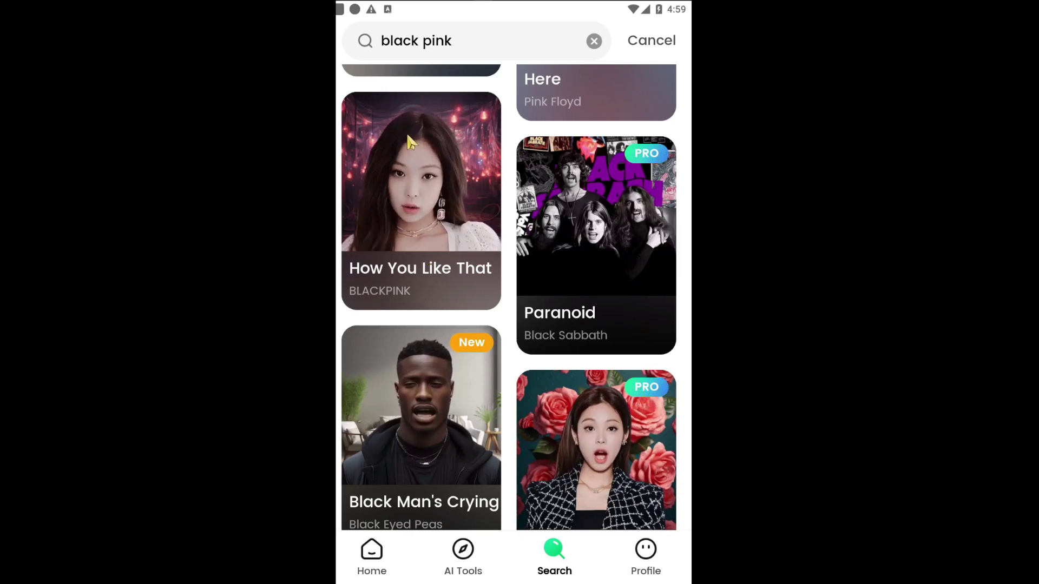
left_click(421, 200)
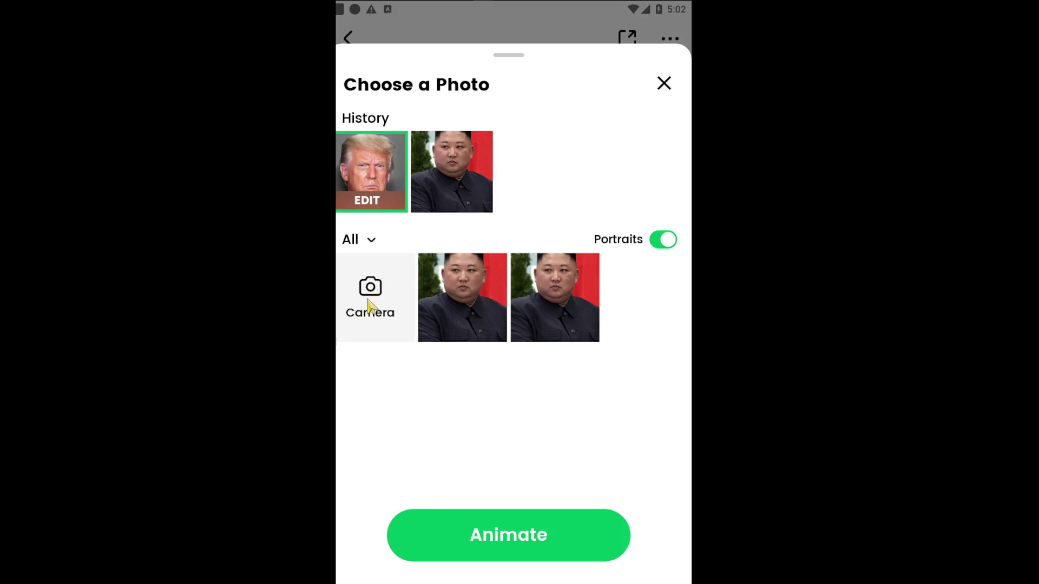
Save an animated video made from the first gallery portrait and open the profile page
left_click(475, 291)
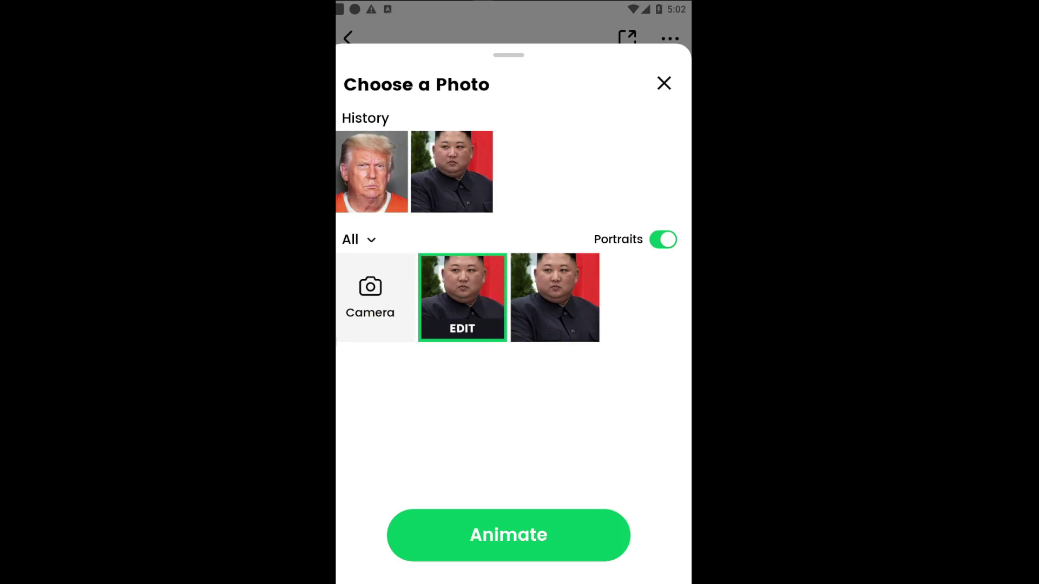
left_click(509, 534)
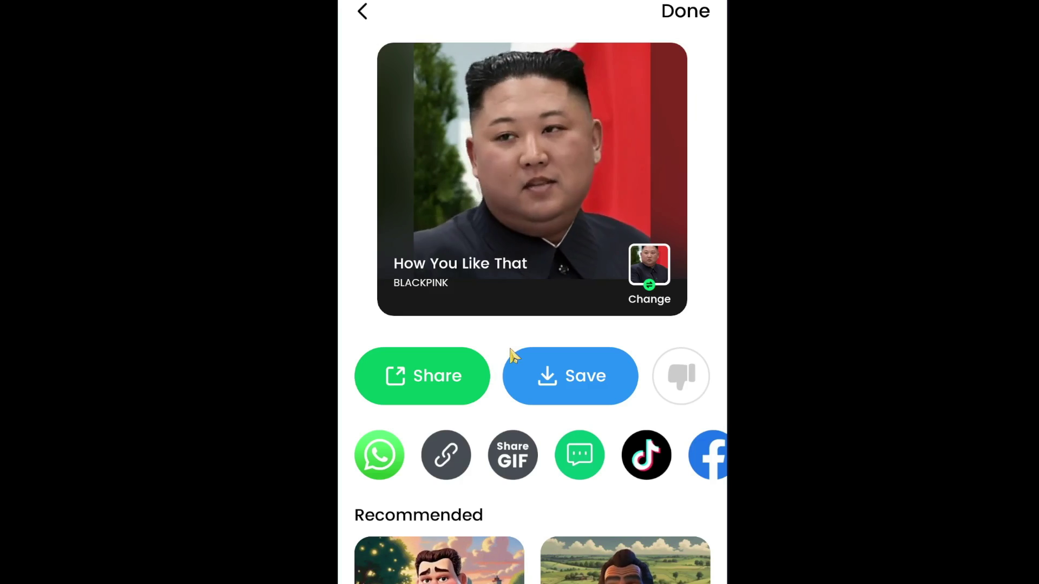
left_click(568, 373)
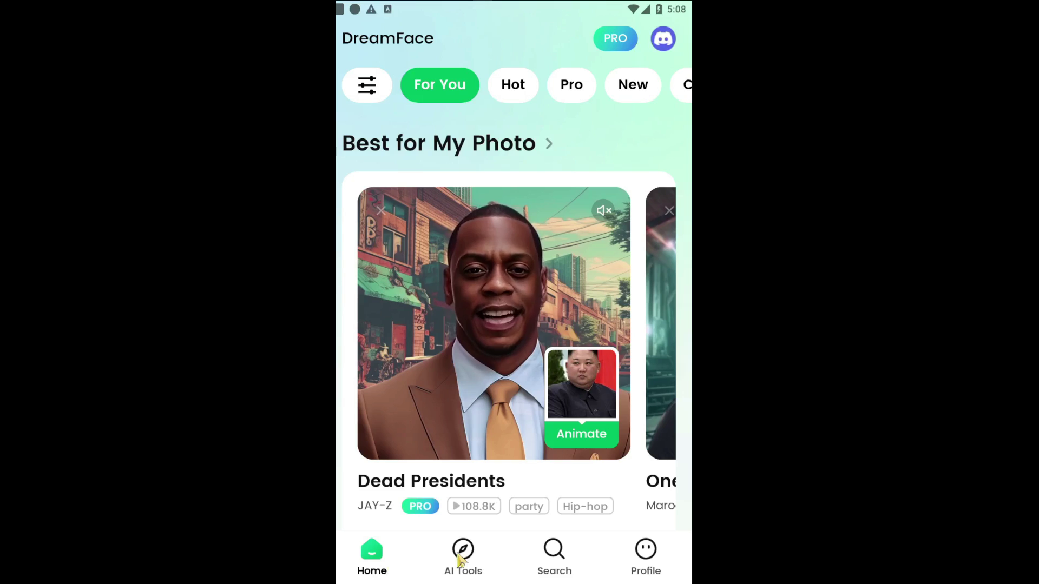
left_click(641, 566)
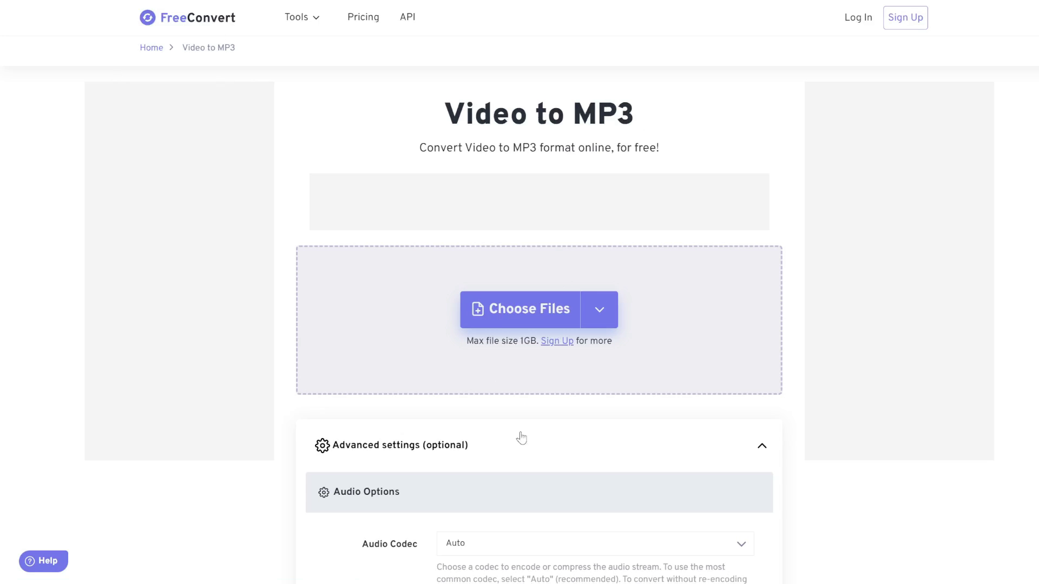
Add 653067ac9f10e90007fec497.mp4 to the FreeConvert Video to MP3 page and convert it
mouse_move(514, 325)
key("alt+Tab")
left_click_drag(842, 241, 563, 299)
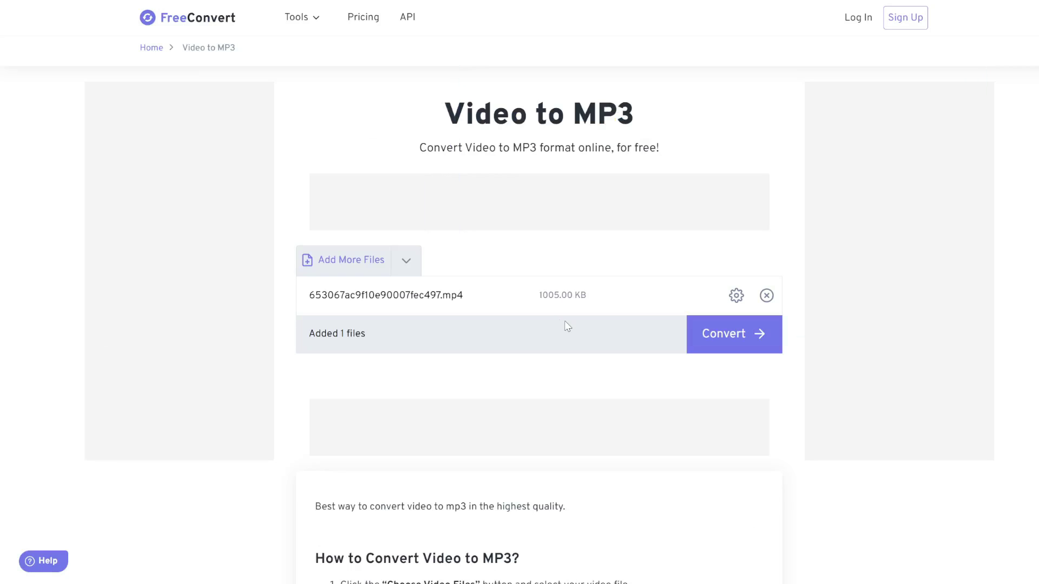
left_click(708, 339)
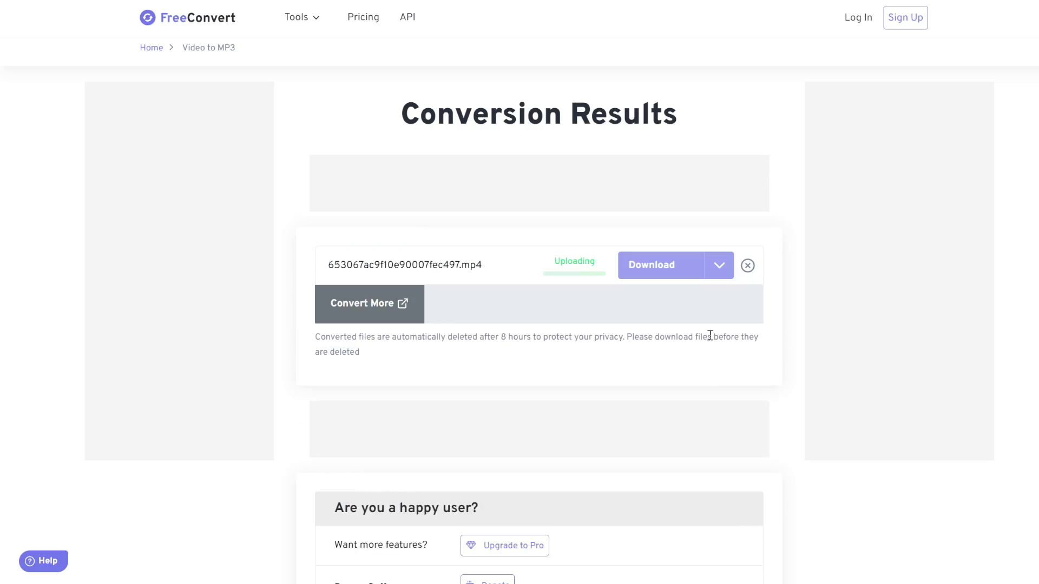
Download the converted MP3 file and save it under the name kim
left_click(660, 265)
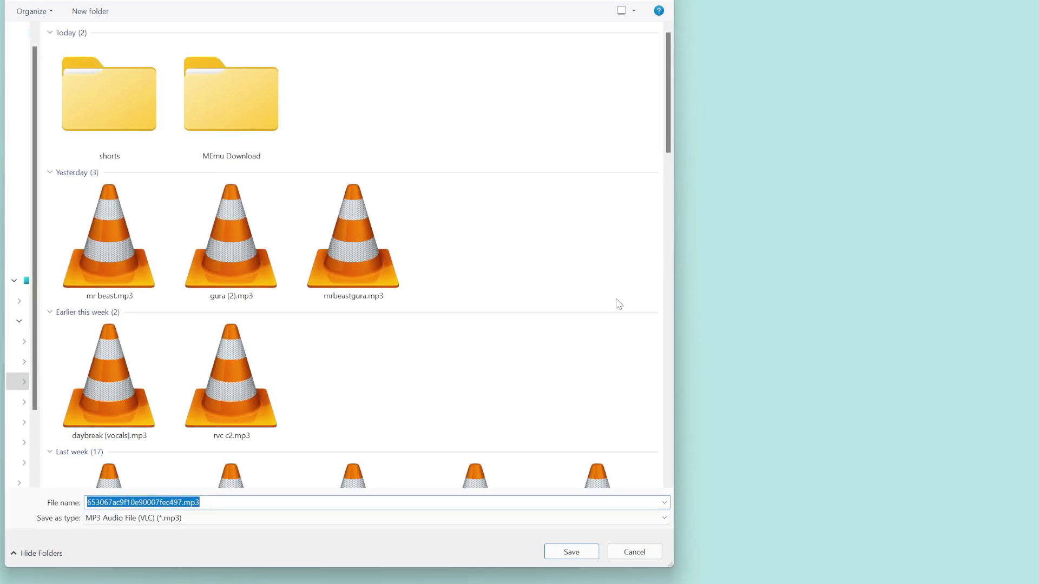
type("kim")
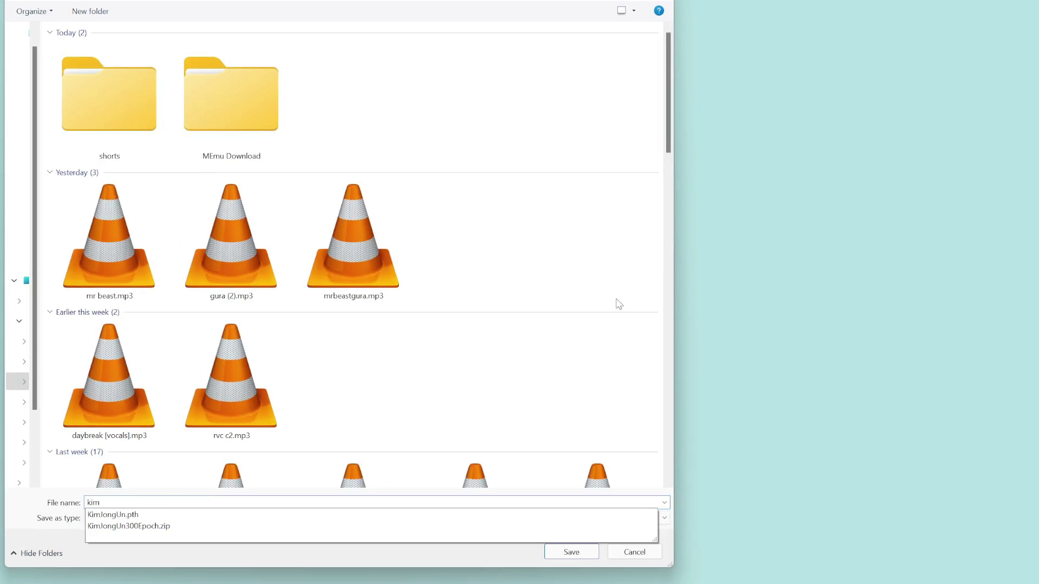
key("Return")
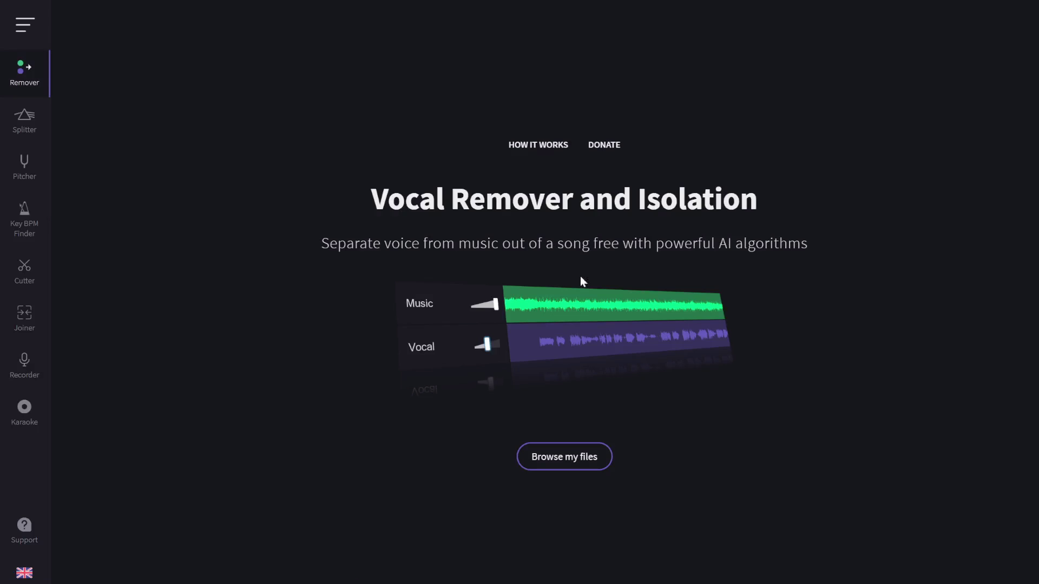
Load kim.mp3 into the Vocal Remover and Isolation site and preview the music without vocals
left_click(529, 459)
left_click(184, 116)
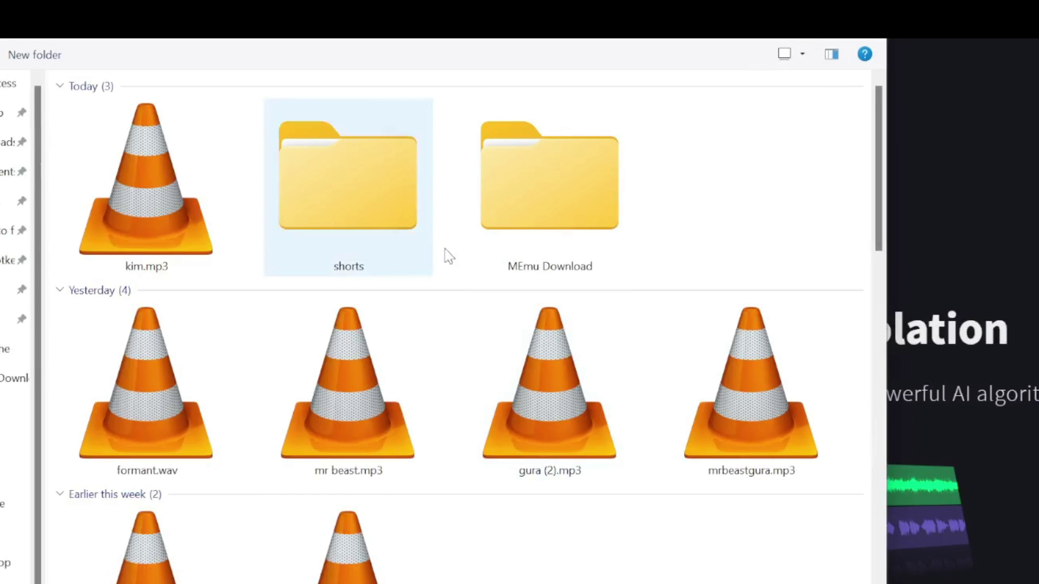
double_click(170, 211)
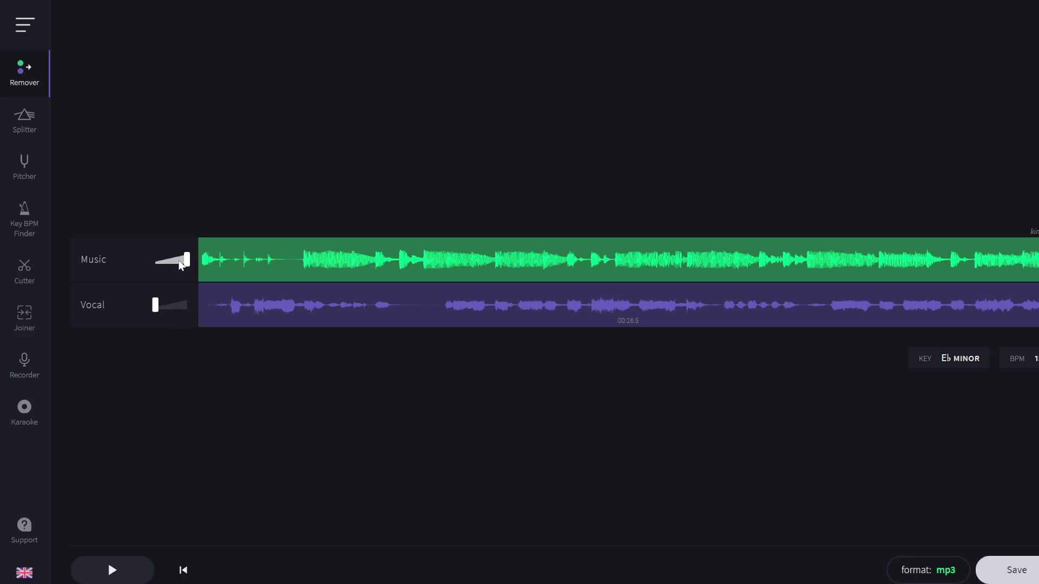
left_click(111, 569)
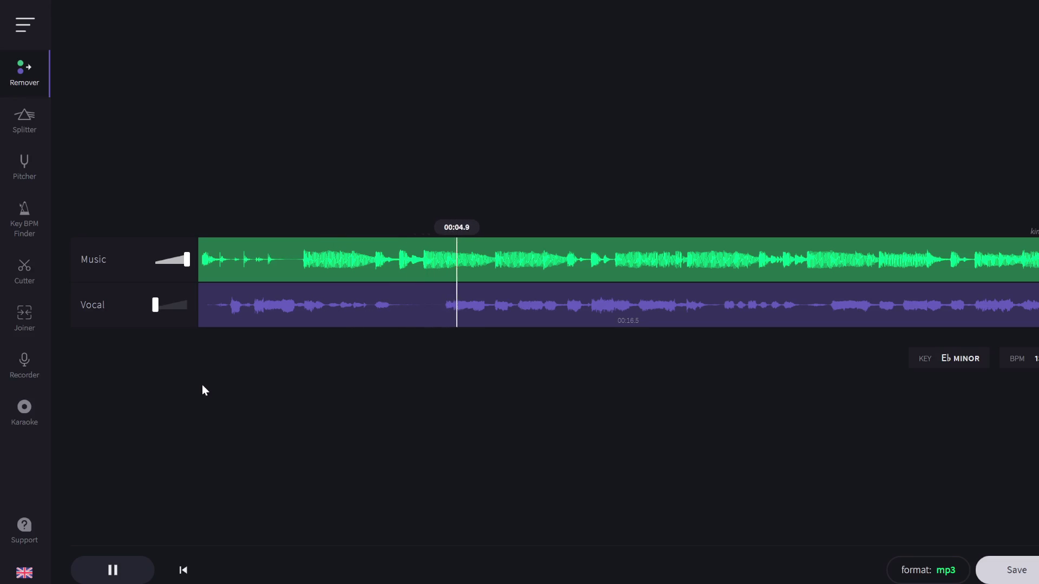
key("space")
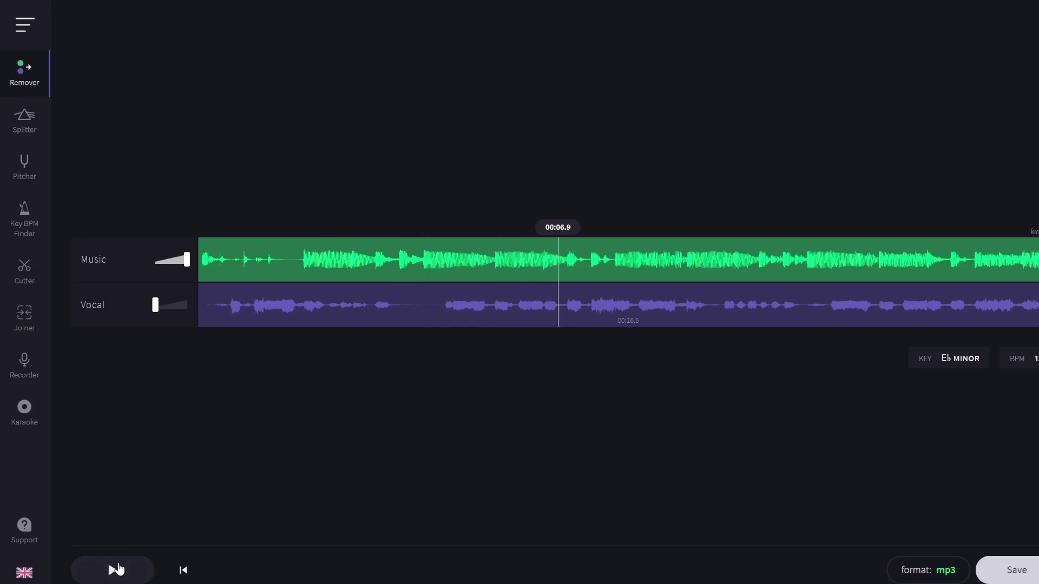
Mute the music track, raise the vocal track to full volume and play the audio from the start
left_click_drag(183, 261, 155, 260)
left_click_drag(155, 304, 187, 304)
left_click(183, 569)
left_click(113, 571)
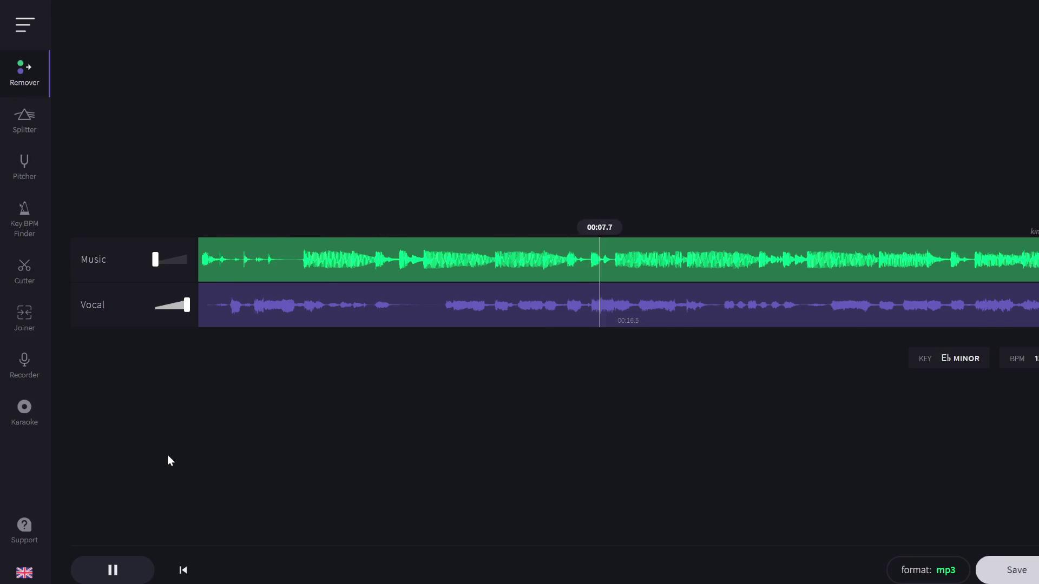
Save the isolated vocal track in mp3 format as kim [vocals].mp3
left_click(995, 576)
left_click(935, 502)
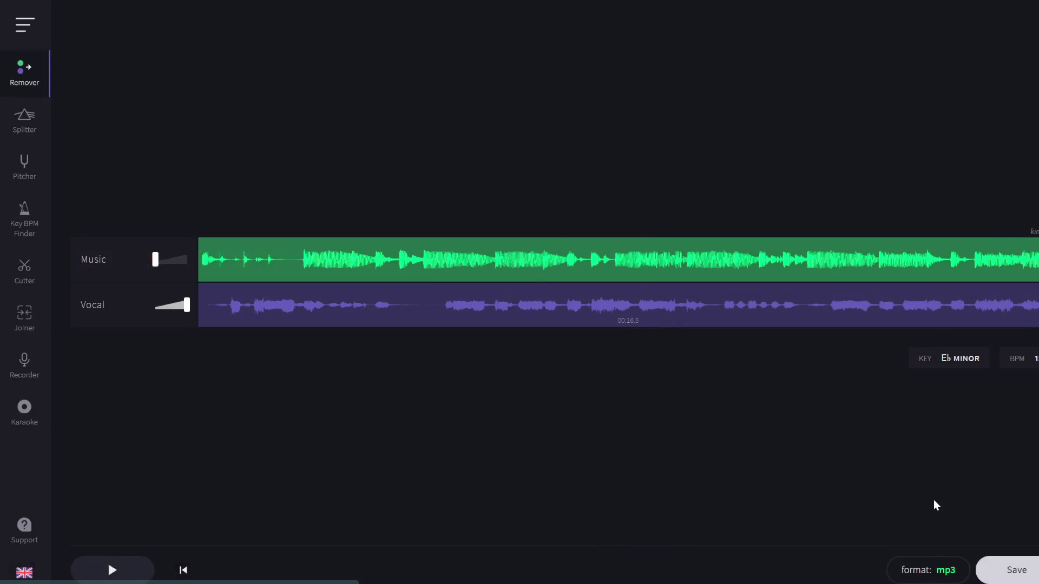
key("Return")
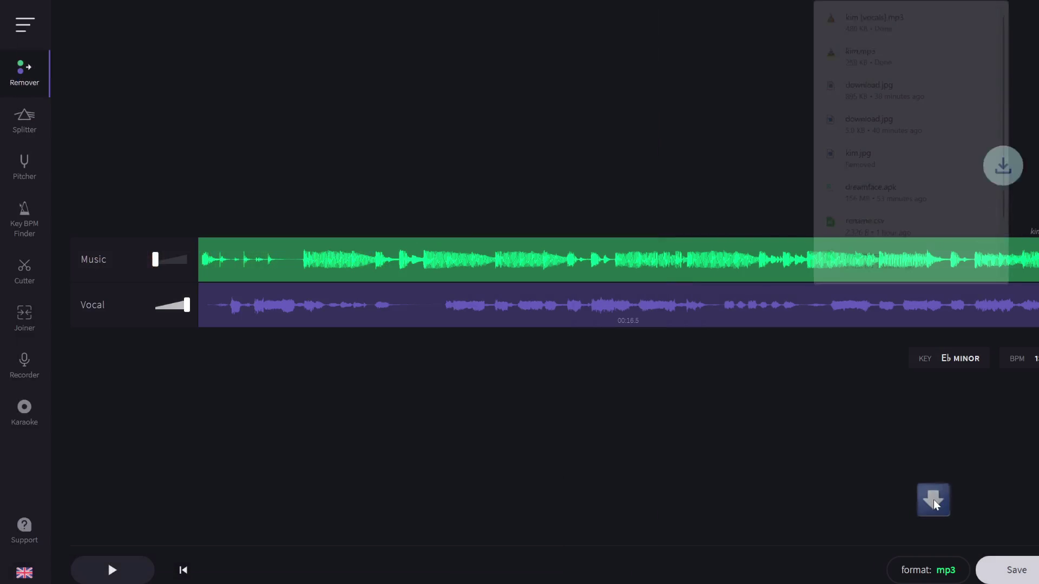
Save the separated music track in mp3 format as kim [music].mp3
left_click(1012, 568)
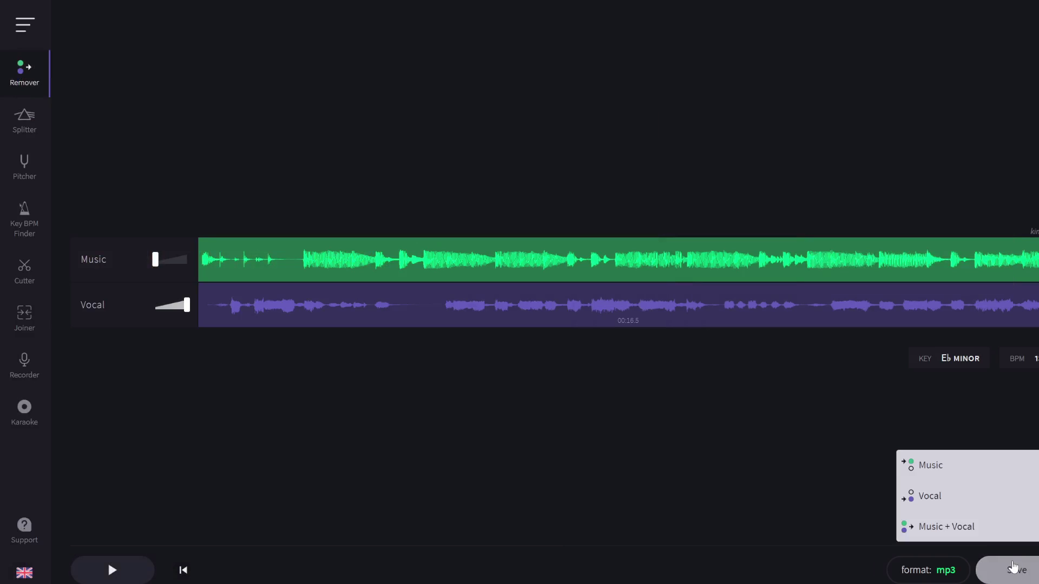
left_click(944, 469)
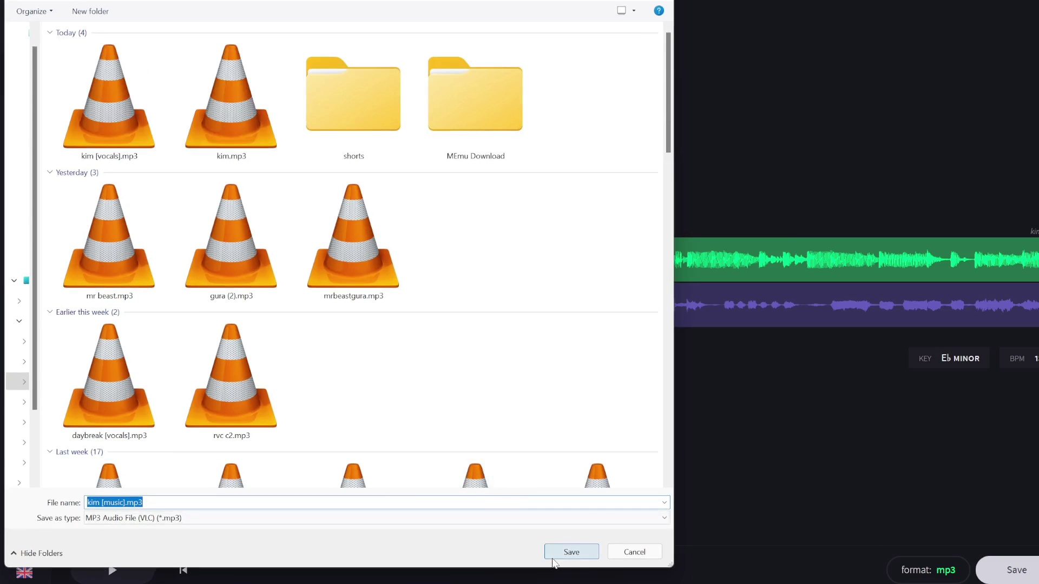
left_click(552, 557)
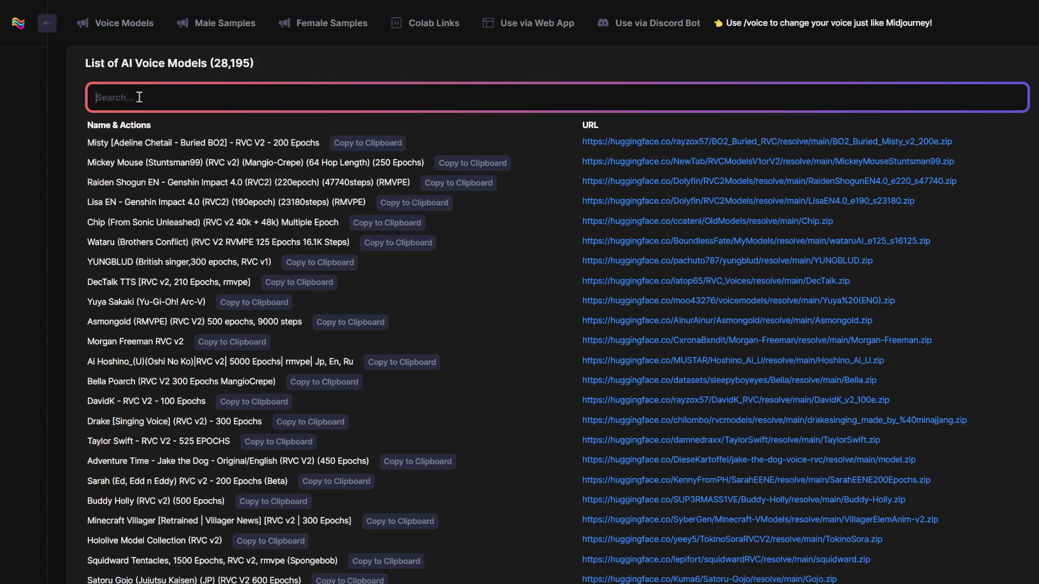
Search the voice model list for "kim j" and extract KimJongUn.pth from KimJongUn300Epoch.zip into the Downloads folder
type("kim j")
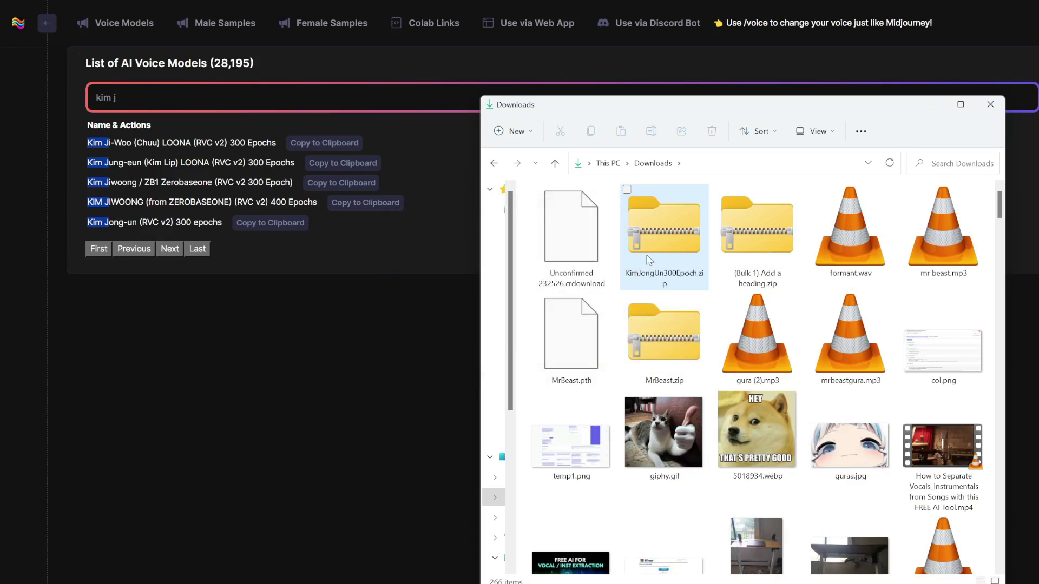
double_click(652, 239)
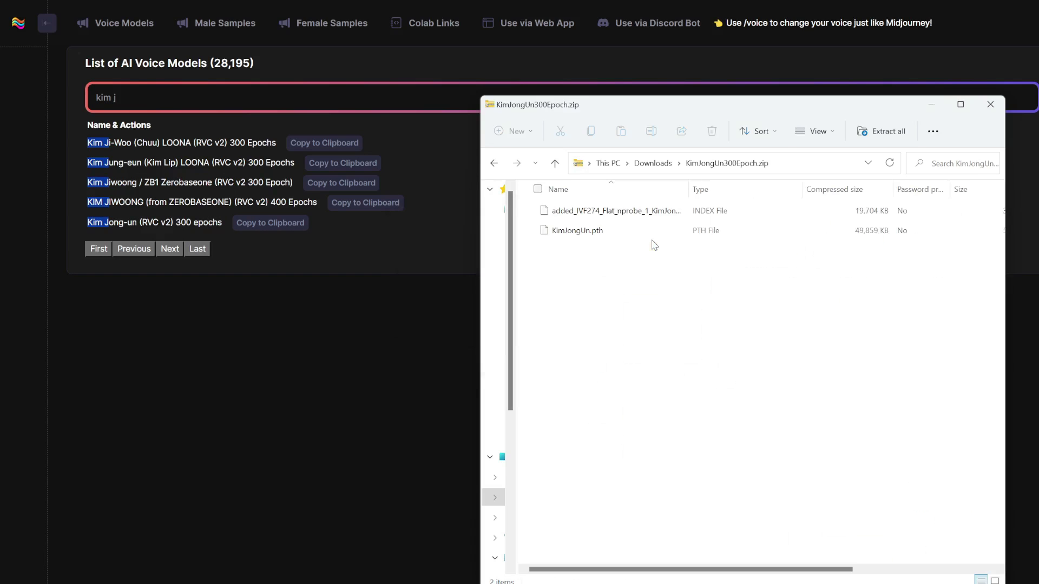
left_click_drag(607, 237, 654, 170)
left_click(654, 164)
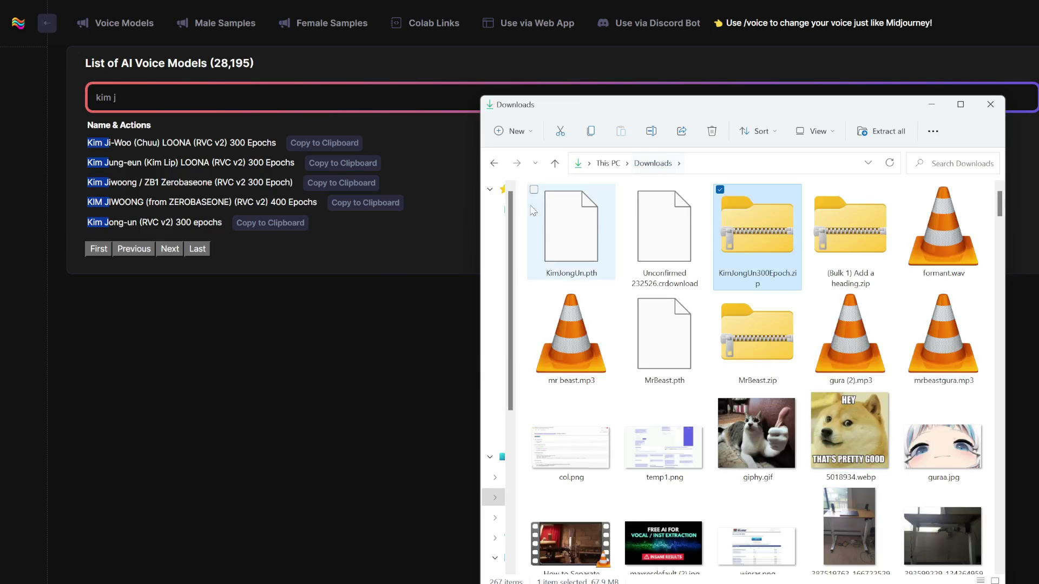
left_click(582, 231)
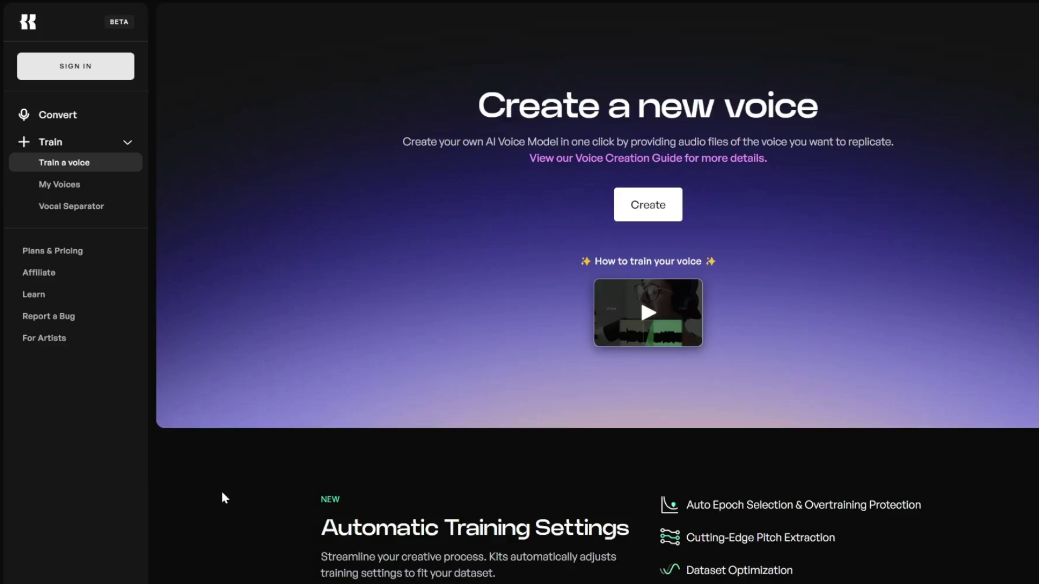
Check the plans and pricing in Kits.AI and open the upload form for a new model among the uploaded voices
left_click(52, 251)
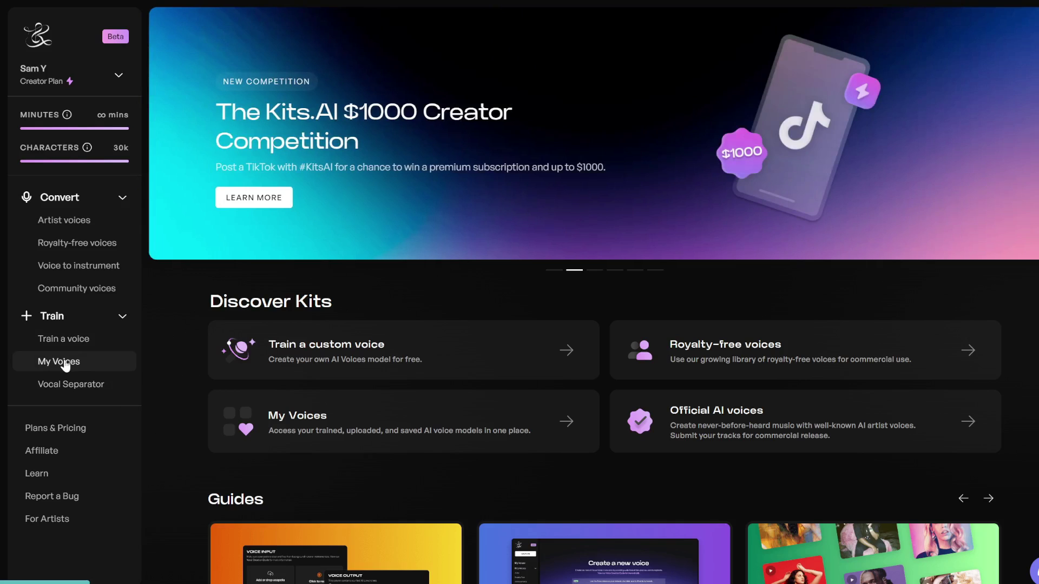
left_click(64, 361)
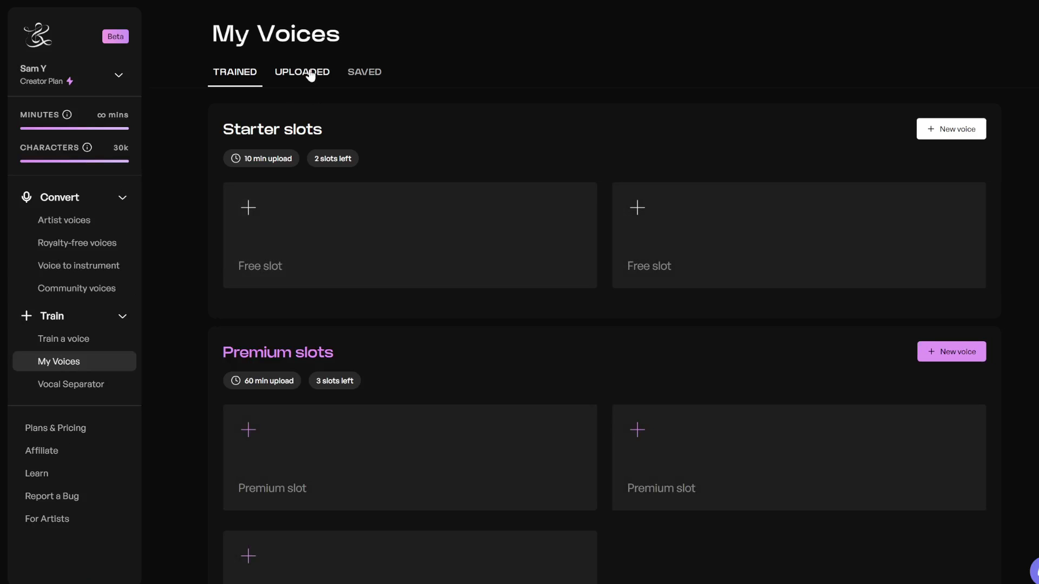
left_click(310, 75)
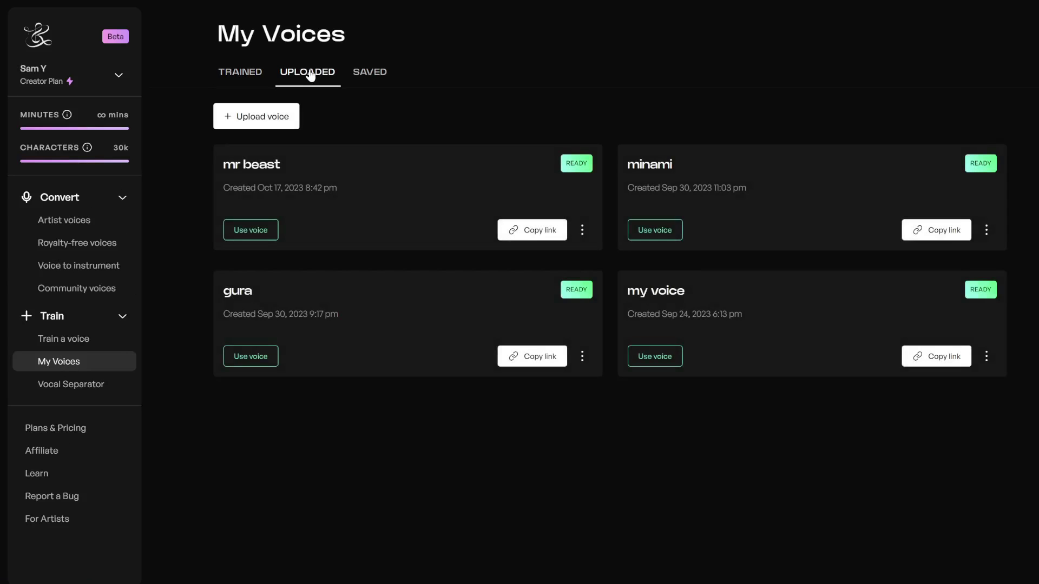
left_click(268, 121)
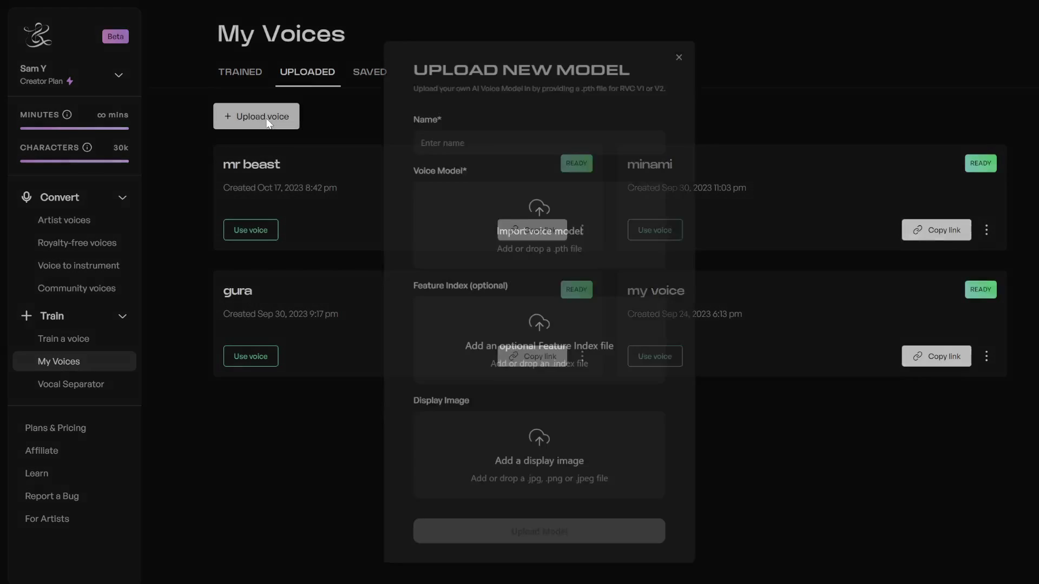
Name the new model kim, import KimJongUn.pth as its voice model and upload it
left_click(448, 142)
type("kim")
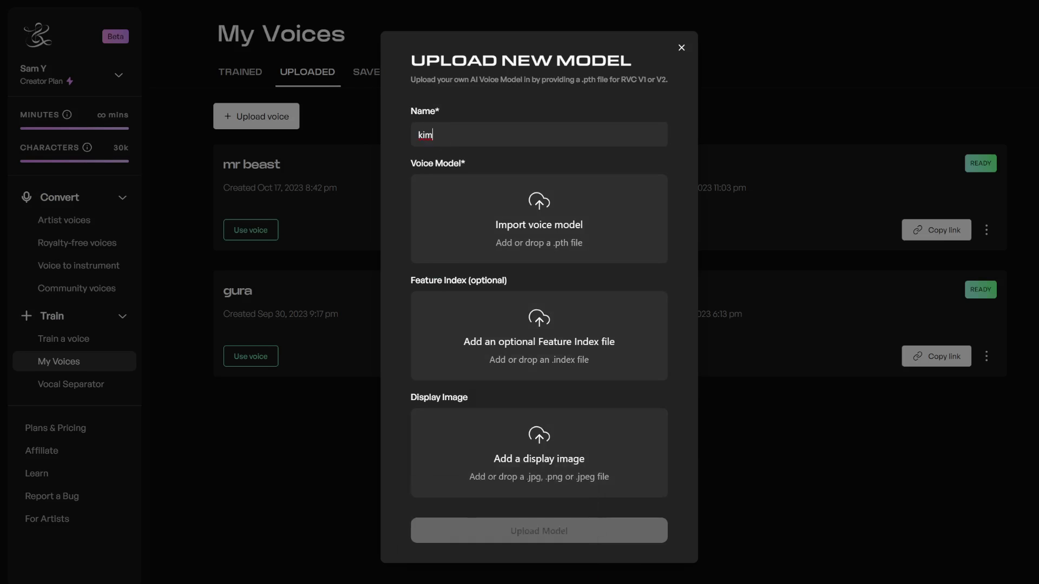
left_click(542, 533)
left_click_drag(567, 254, 445, 219)
left_click(534, 557)
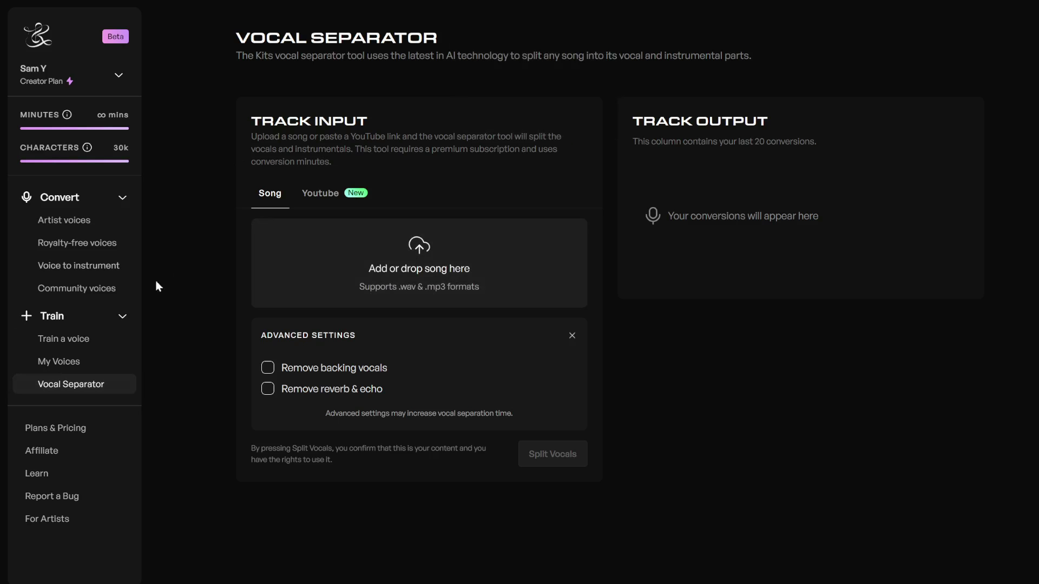
Open the uploaded kim voice for converting audio
left_click(61, 362)
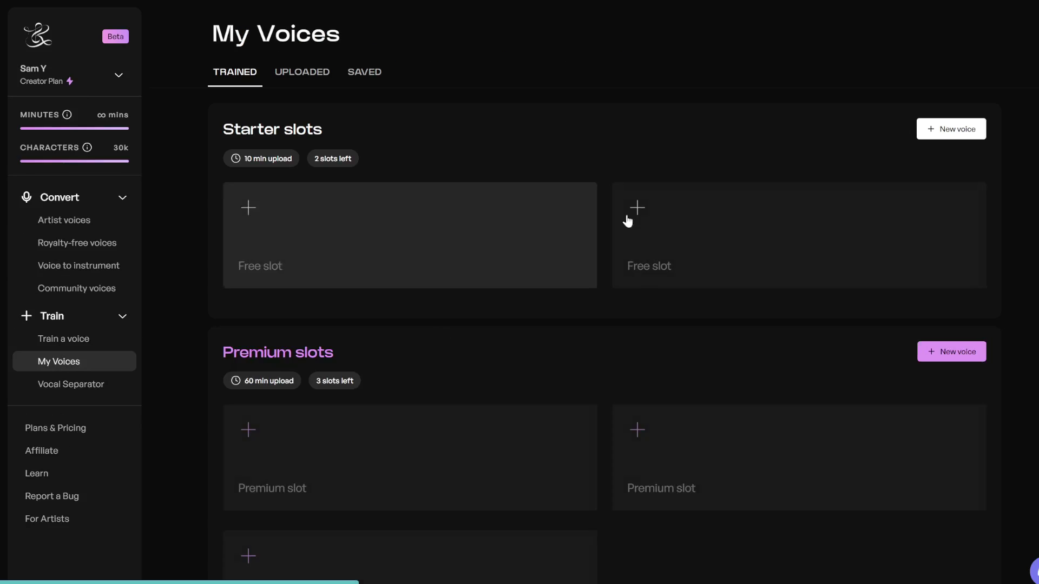
left_click(317, 86)
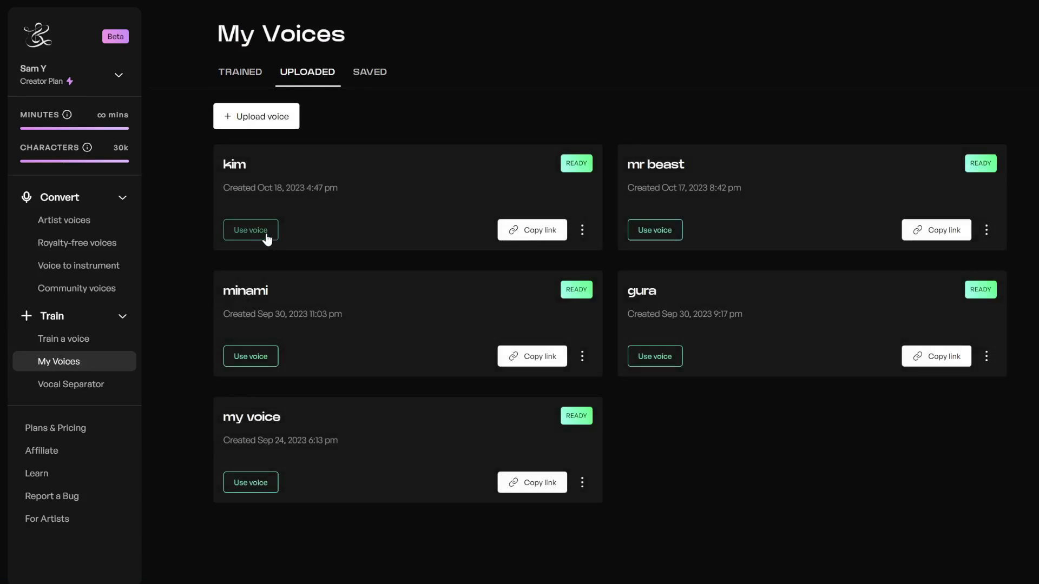
left_click(266, 234)
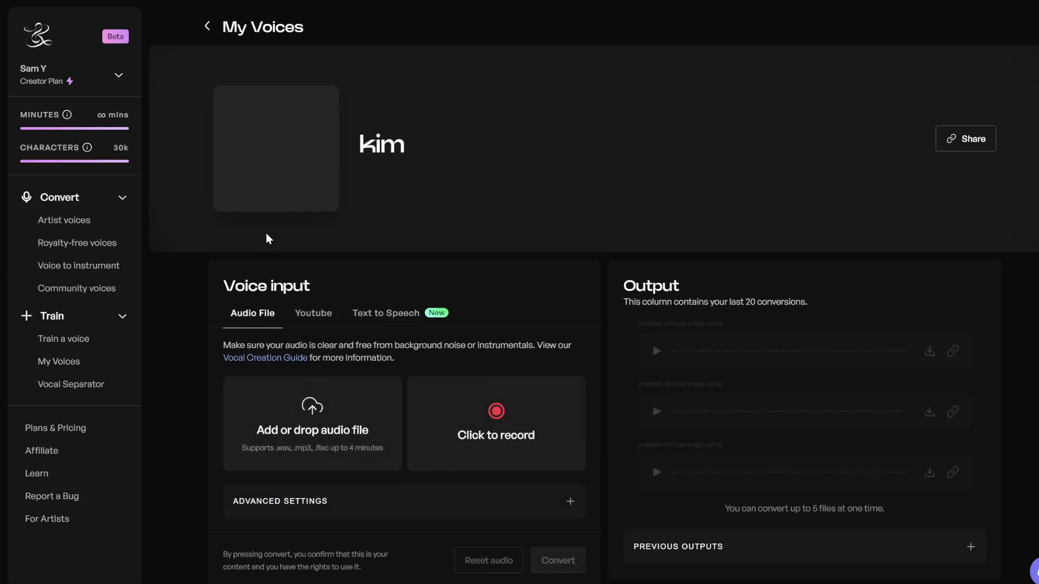
Add the isolated vocals file as the audio input for the kim voice and play it
key("alt+Tab")
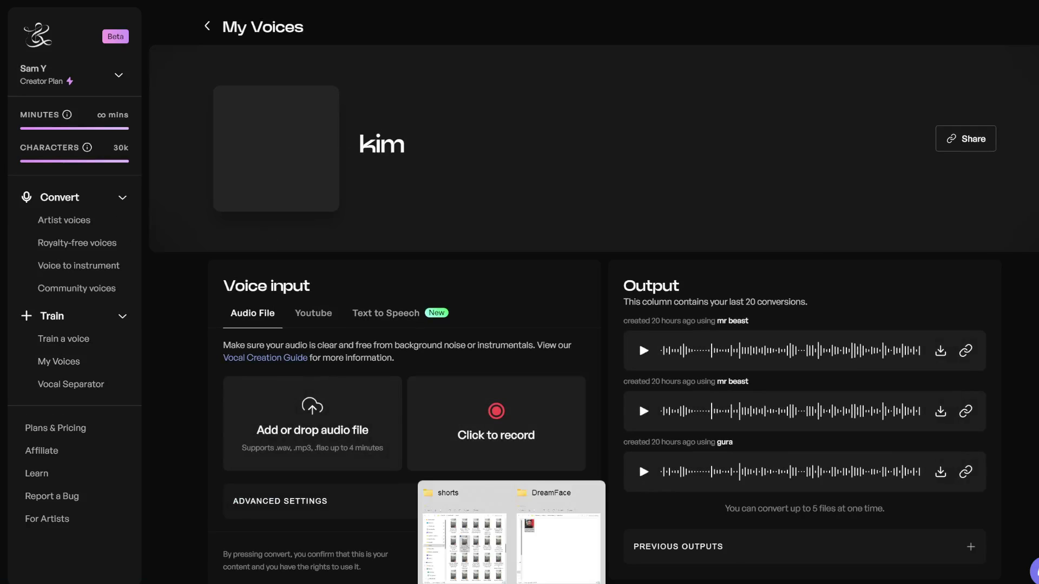
left_click_drag(664, 227, 301, 424)
scroll(228, 422, "down", 2)
left_click(242, 416)
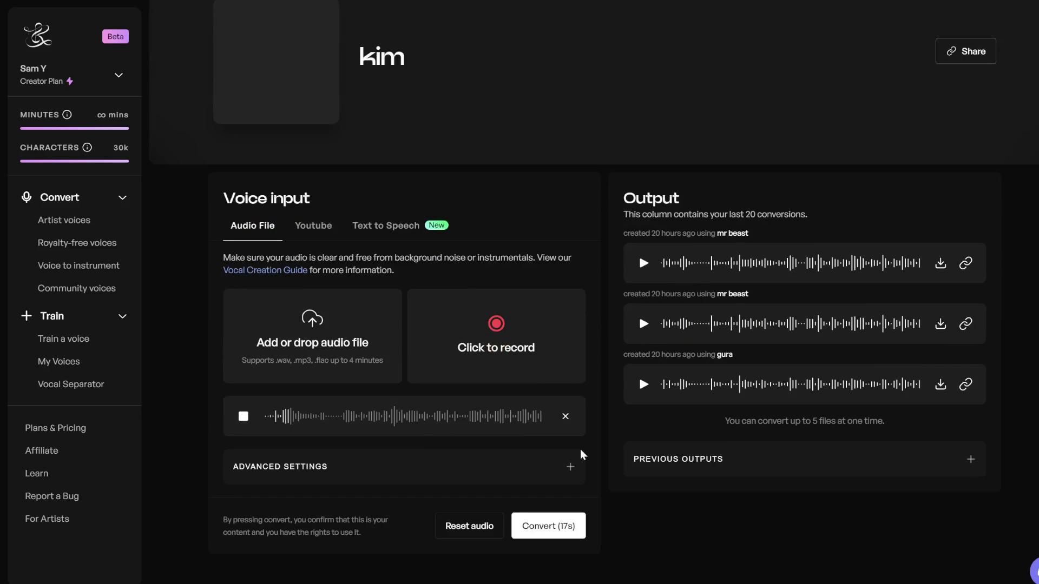
Stop the audio preview and lower the pitch shift by several semitones in the advanced conversion settings
left_click(571, 467)
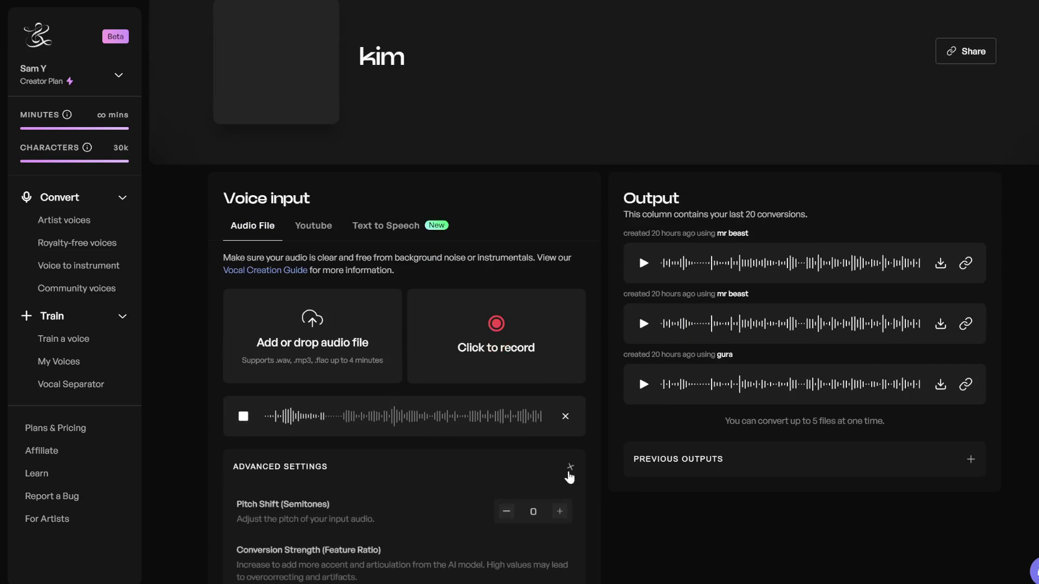
scroll(570, 452, "down", 6)
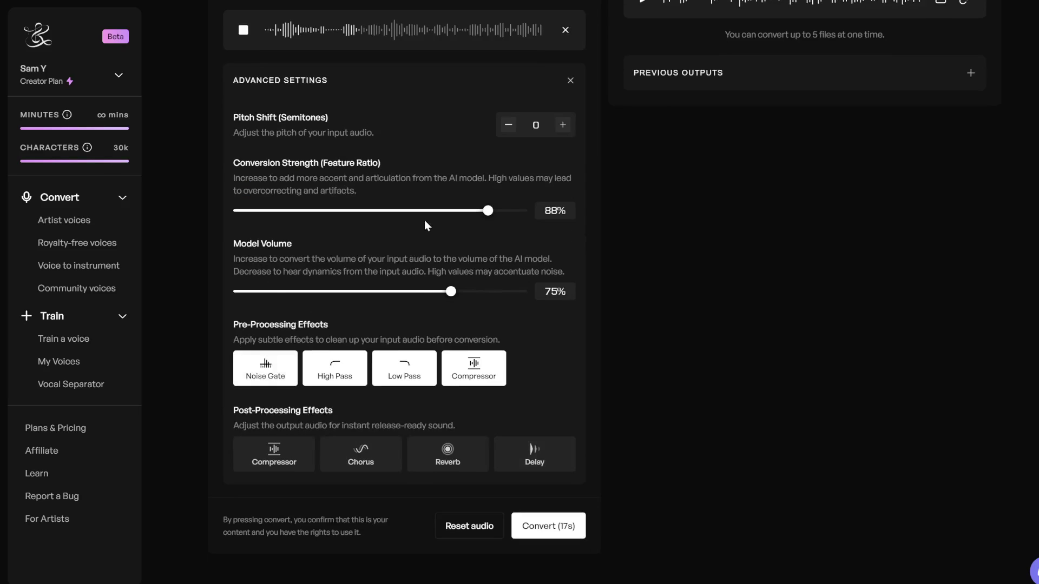
scroll(445, 238, "up", 2)
left_click(243, 177)
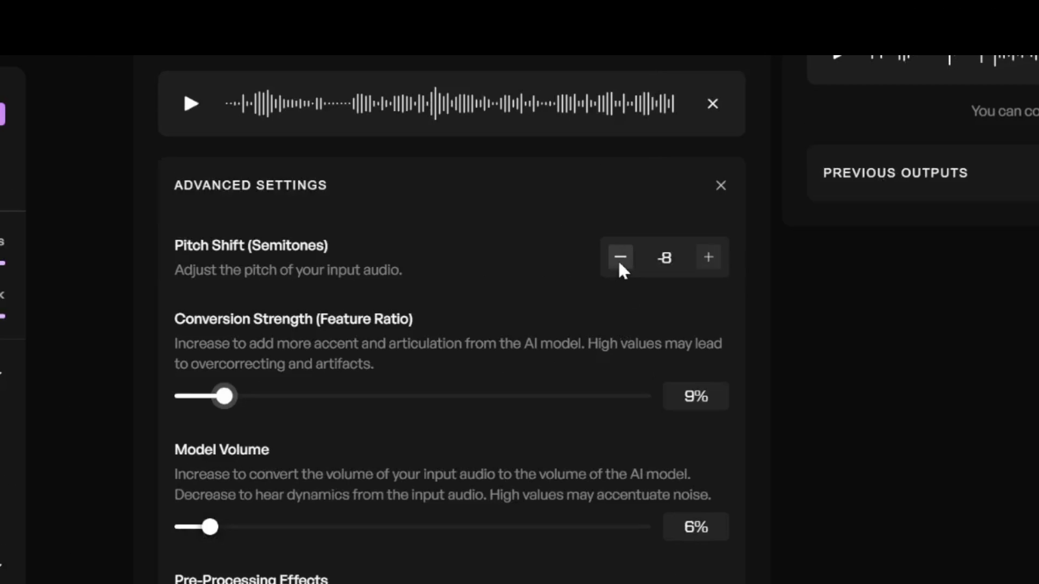
left_click(509, 273)
left_click(509, 273)
left_click(509, 273)
left_click(508, 273)
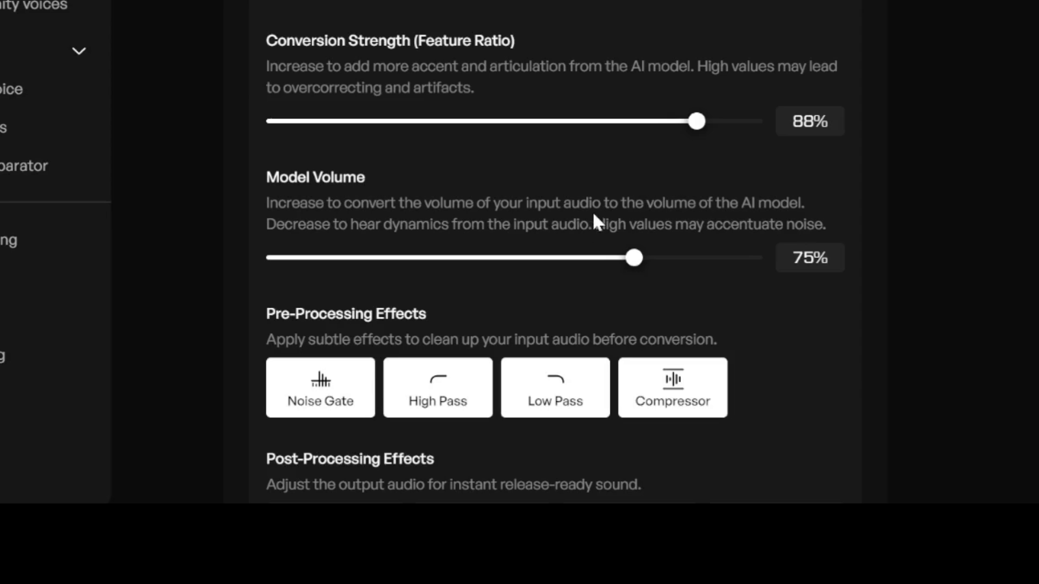
Turn off the Noise Gate, High Pass, Low Pass and Compressor pre-processing effects
left_click(330, 379)
left_click(419, 379)
left_click(649, 387)
scroll(735, 204, "down", 5)
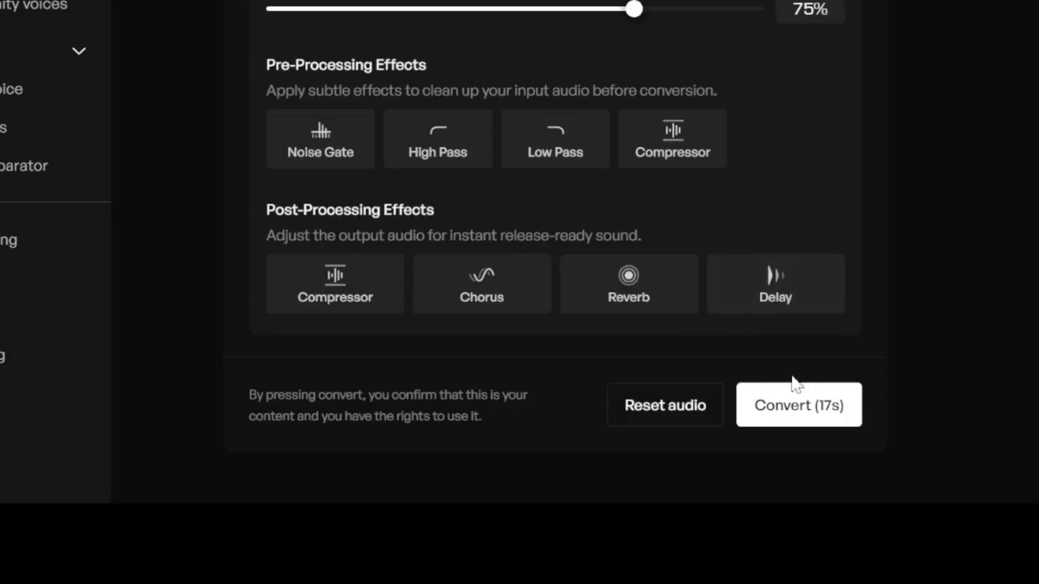
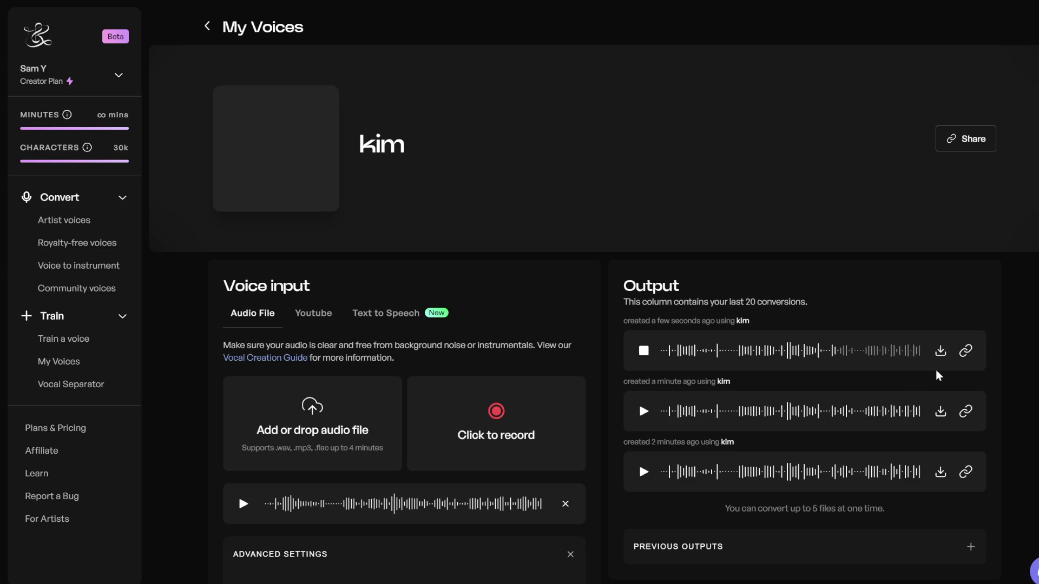
Download the newest converted kim output and save it as kim vocals final.mp3
left_click(940, 351)
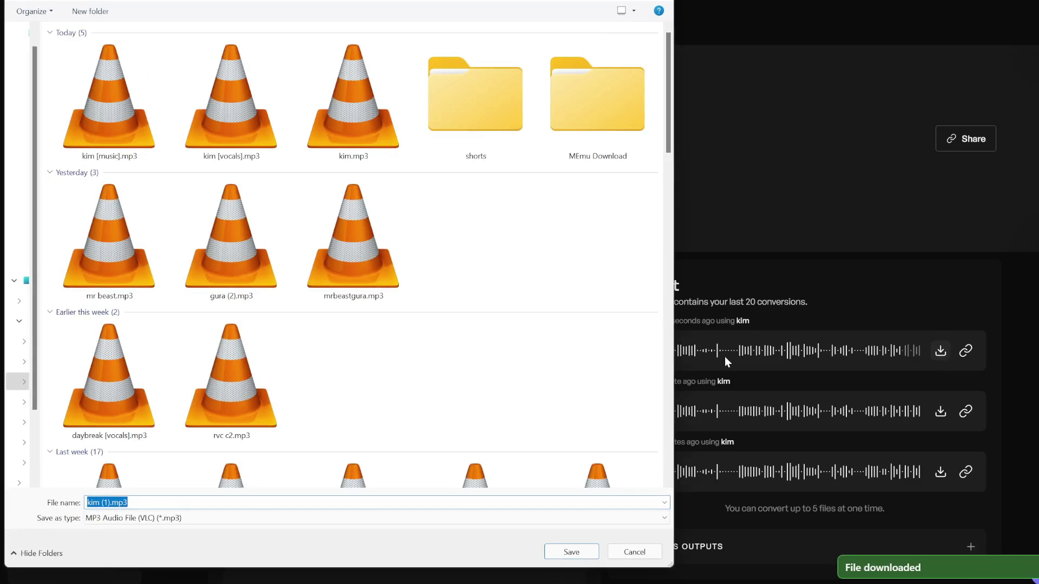
type("kim vocals")
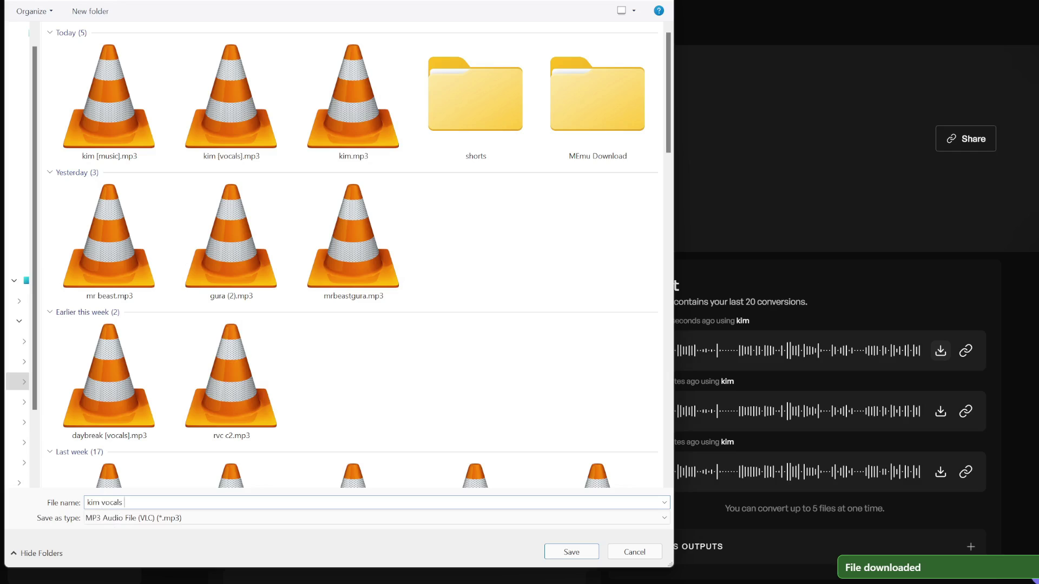
key("Return")
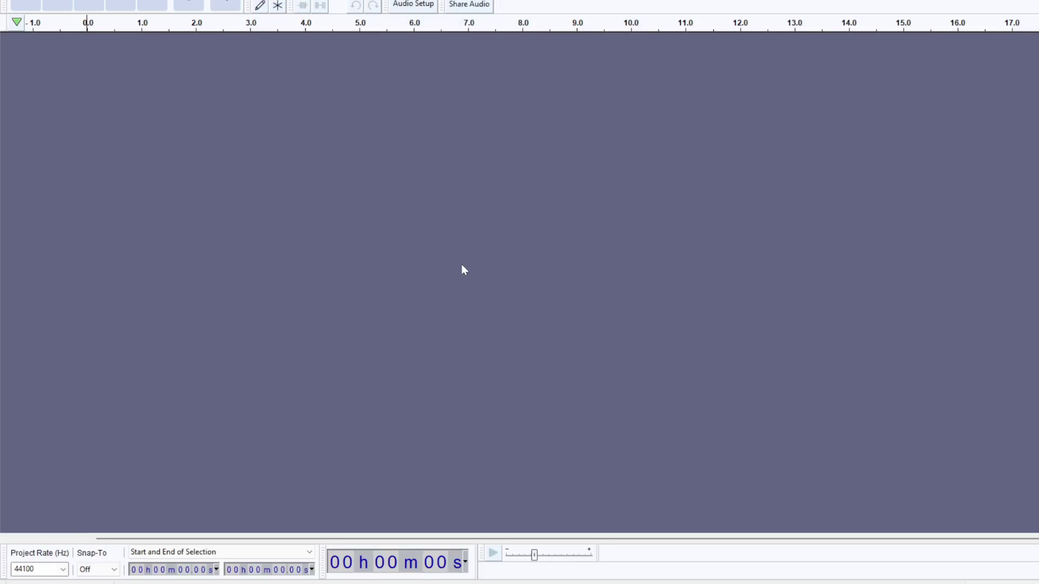
Import kim vocals final.mp3 and kim [music].mp3 into Audacity as separate tracks and play them together
left_click(452, 503)
left_click(574, 242)
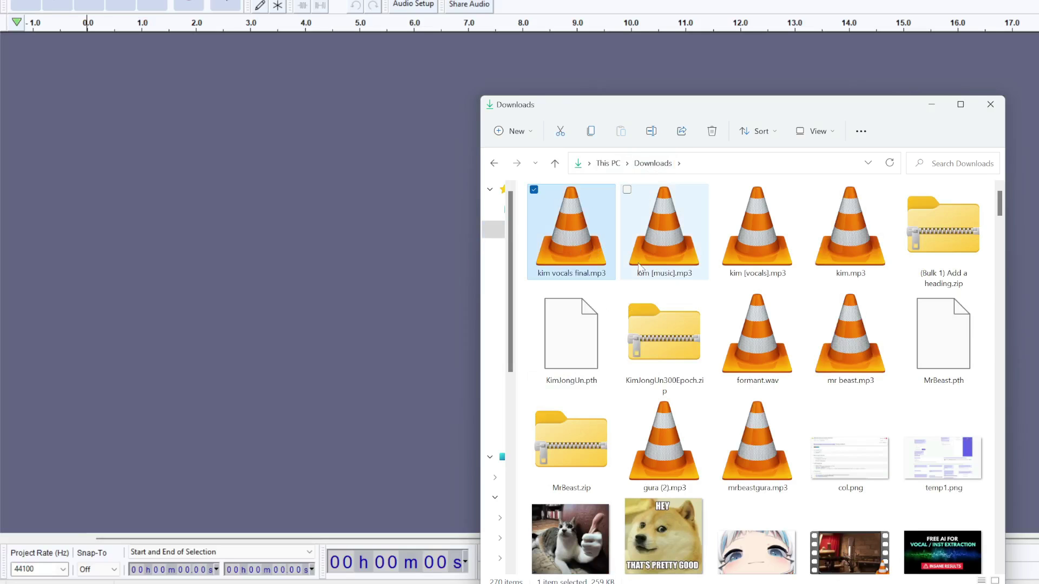
left_click(683, 247, "ctrl")
left_click_drag(683, 248, 60, 109)
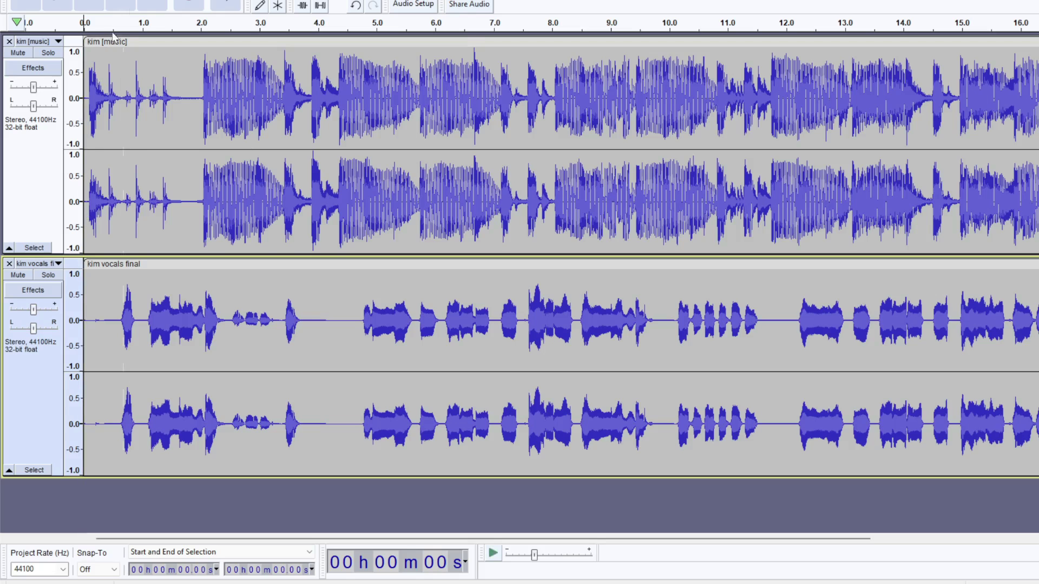
left_click(59, 2)
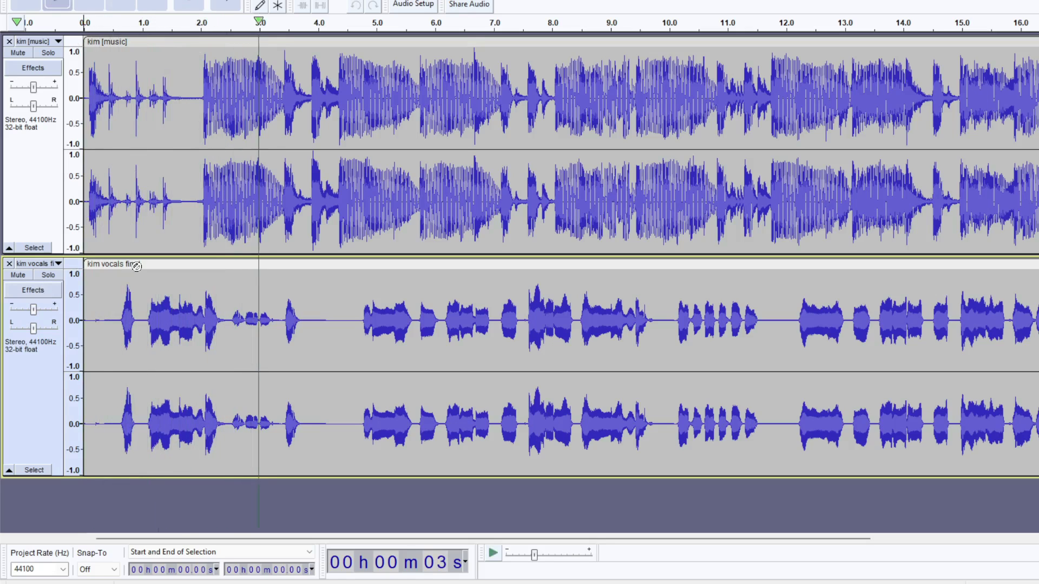
mouse_move(34, 310)
left_mouse_down()
mouse_move(60, 313)
mouse_move(31, 313)
left_mouse_up()
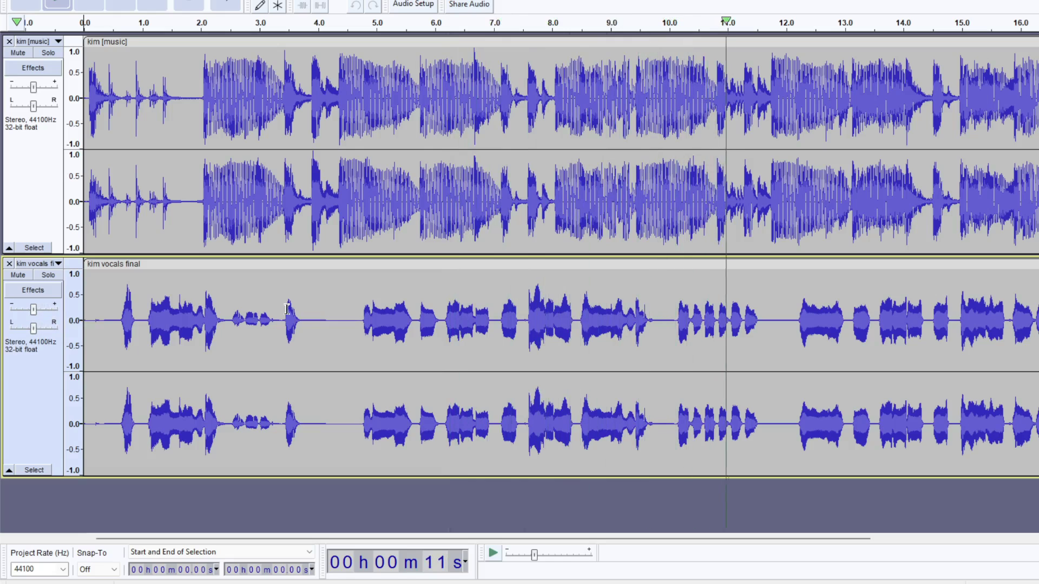
Select the whole kim vocals final track and apply the Compressor effect to it
left_click(32, 357)
left_click(227, 1)
mouse_move(270, 45)
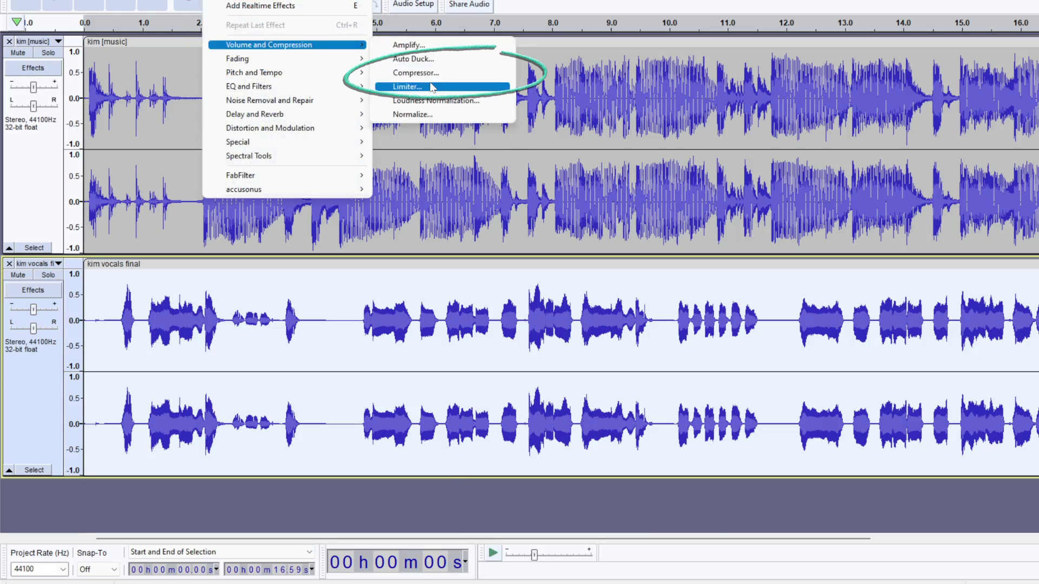
left_click(412, 72)
left_click(639, 144)
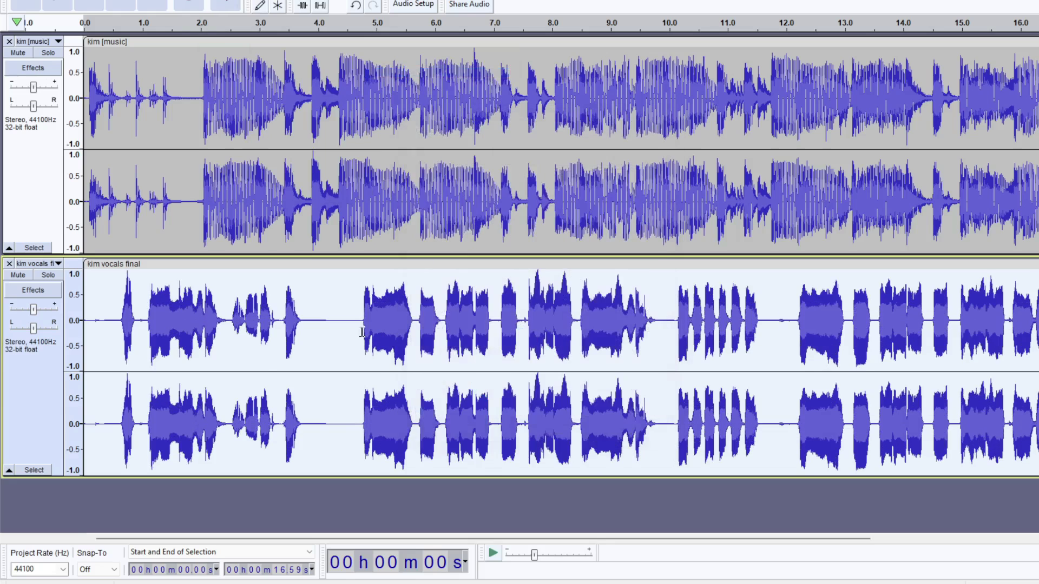
Play both tracks from about 0.62 s to check the mix with the compressed vocals
left_click(119, 352)
key("space")
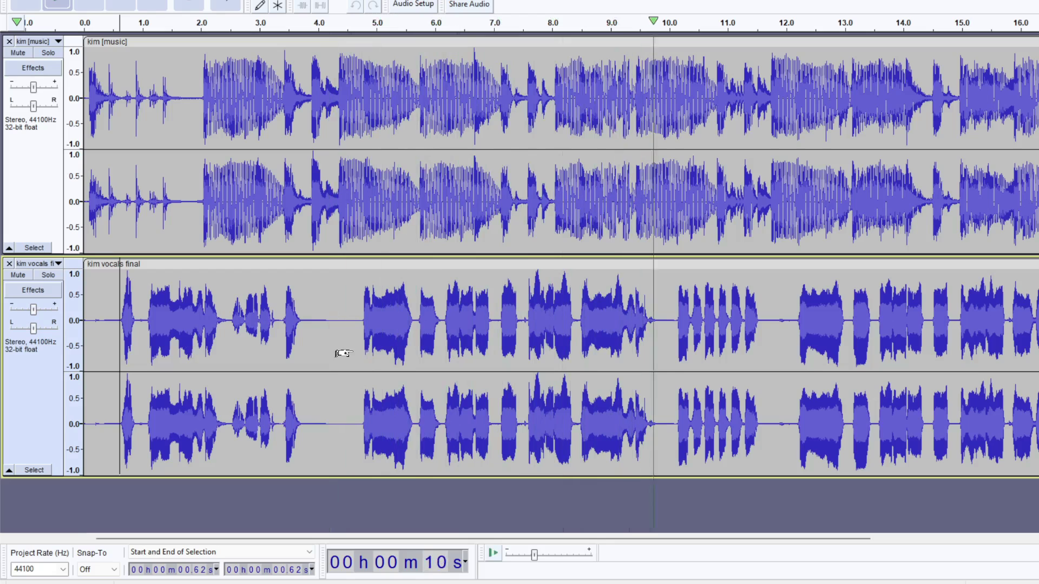
key("ctrl+3")
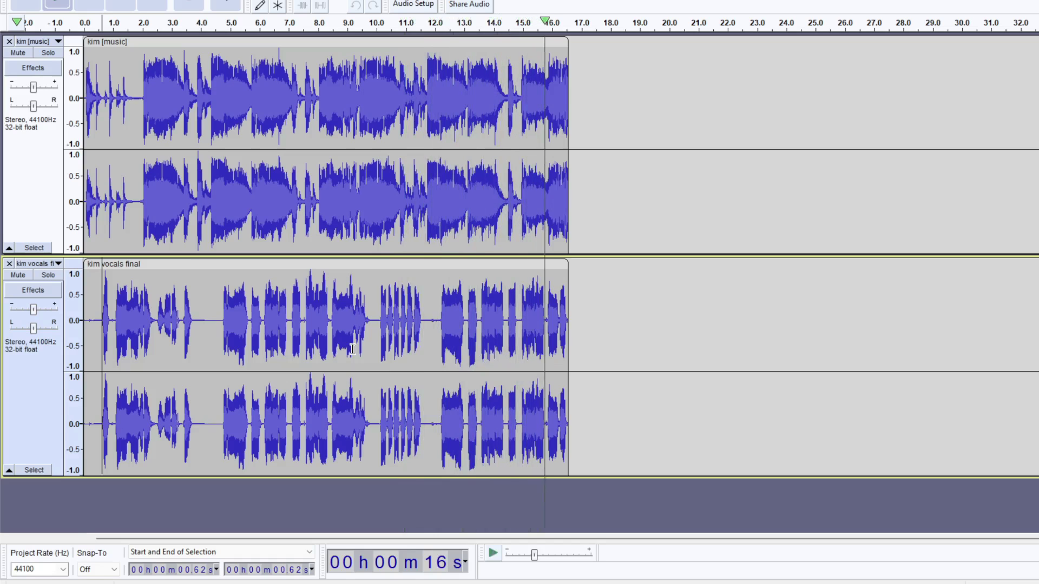
Export the mixed music and vocals as an MP3 file named kim final, accepting the metadata tags as they are
left_click(21, 2)
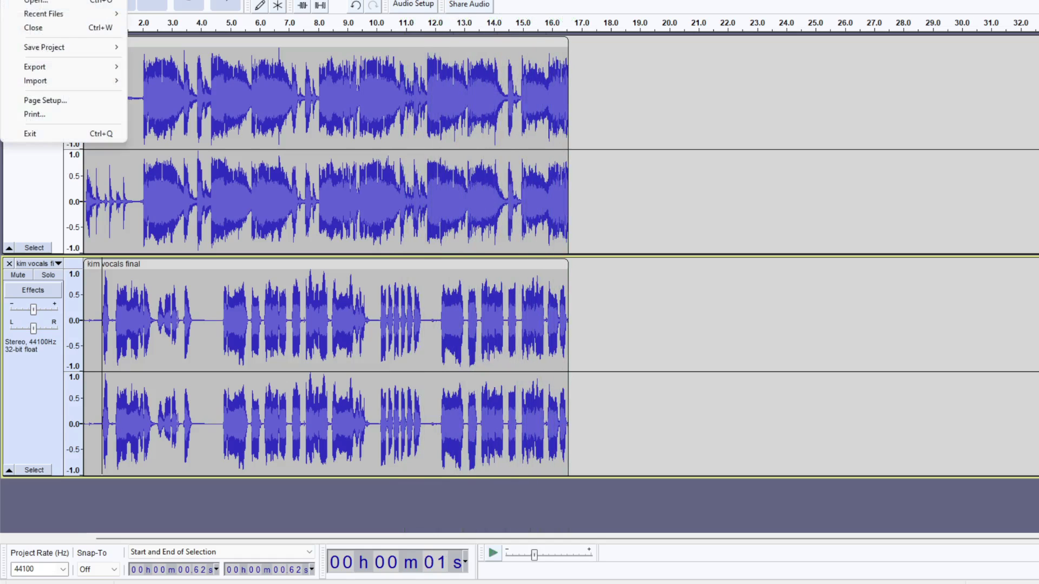
mouse_move(49, 66)
left_click(167, 65)
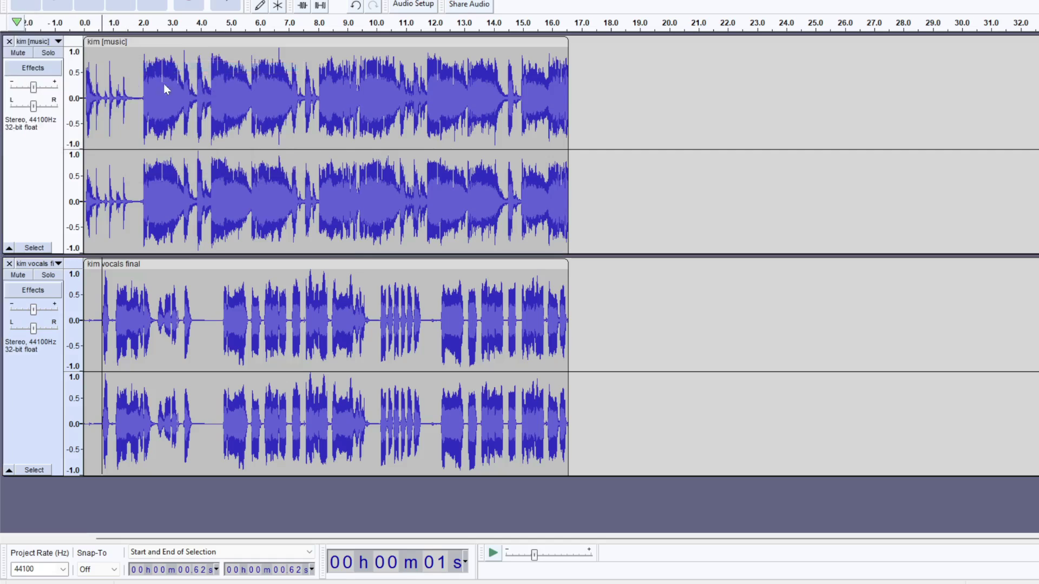
type("kim final")
key("Return")
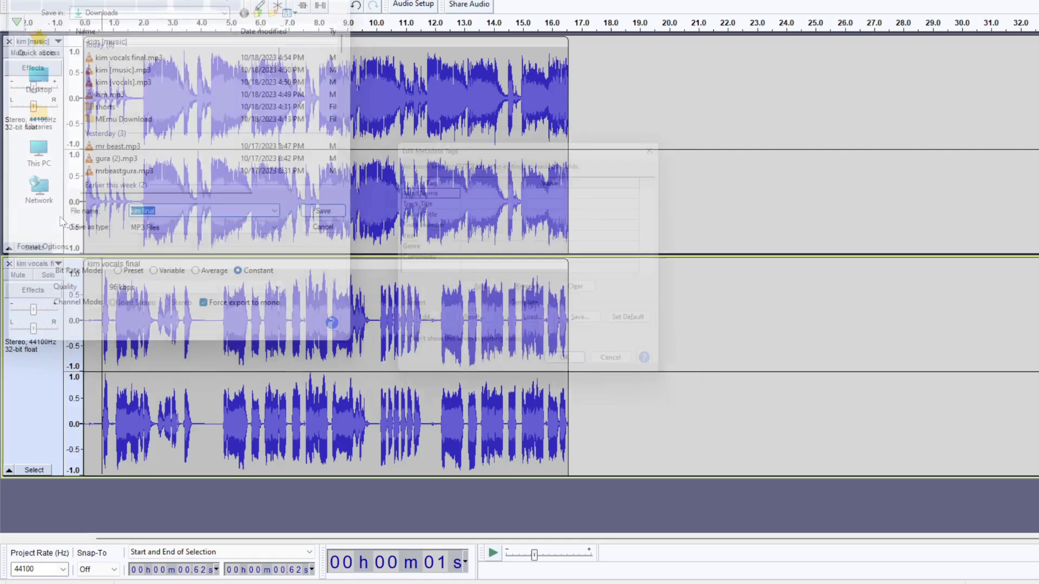
left_click(580, 379)
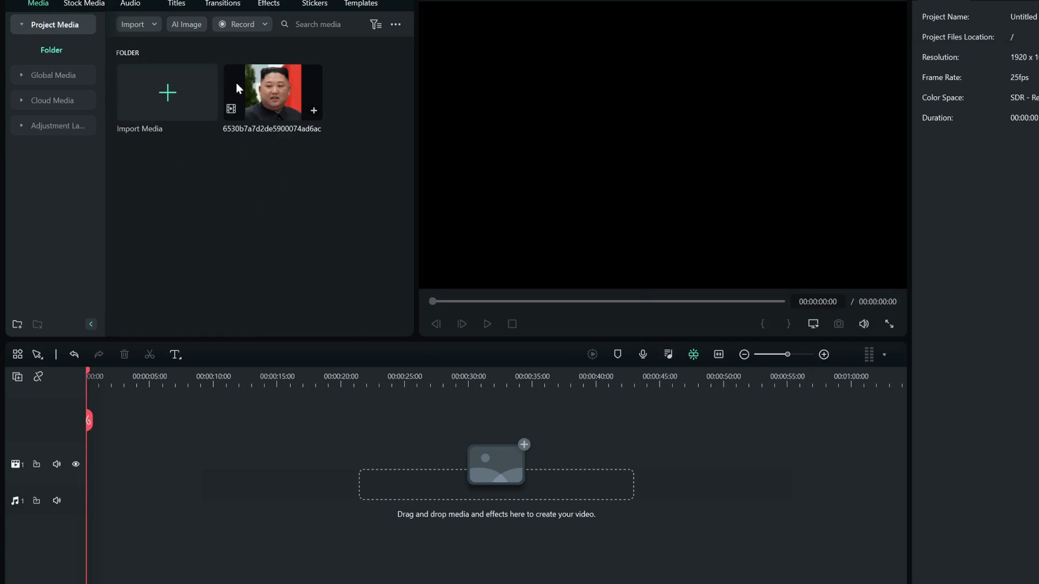
In Filmora, place the singing photo video and the kim final audio together at the timeline start, and mute the video track
left_click_drag(274, 86, 67, 464)
left_click(138, 376)
left_click_drag(137, 379, 43, 376)
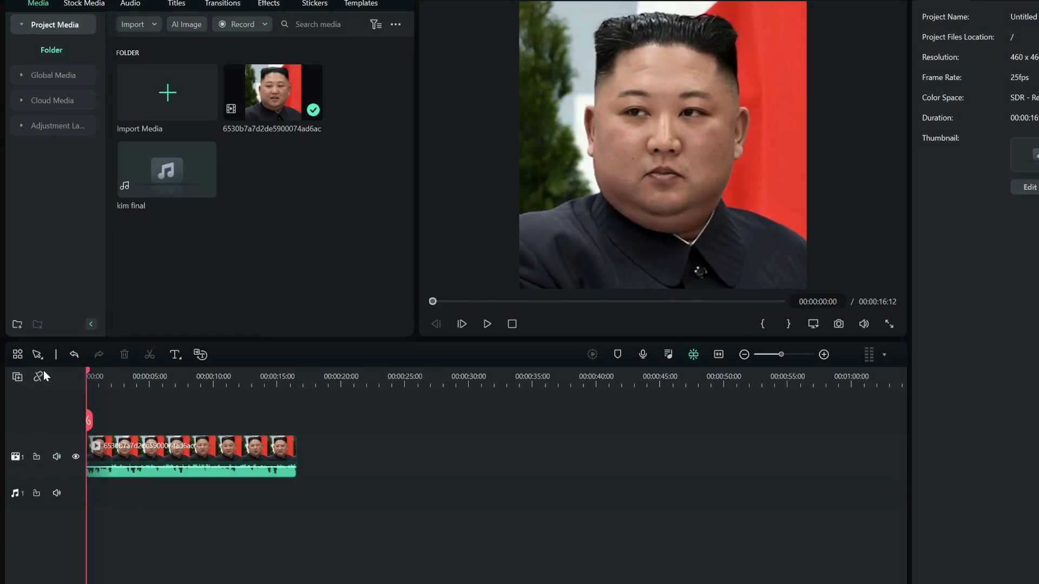
left_click_drag(160, 174, 80, 489)
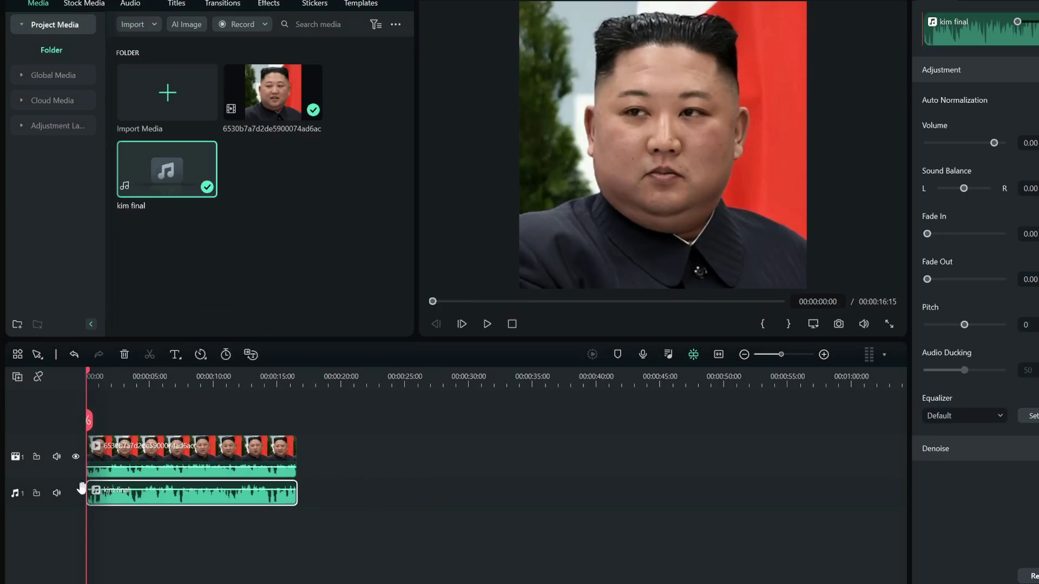
left_click(56, 458)
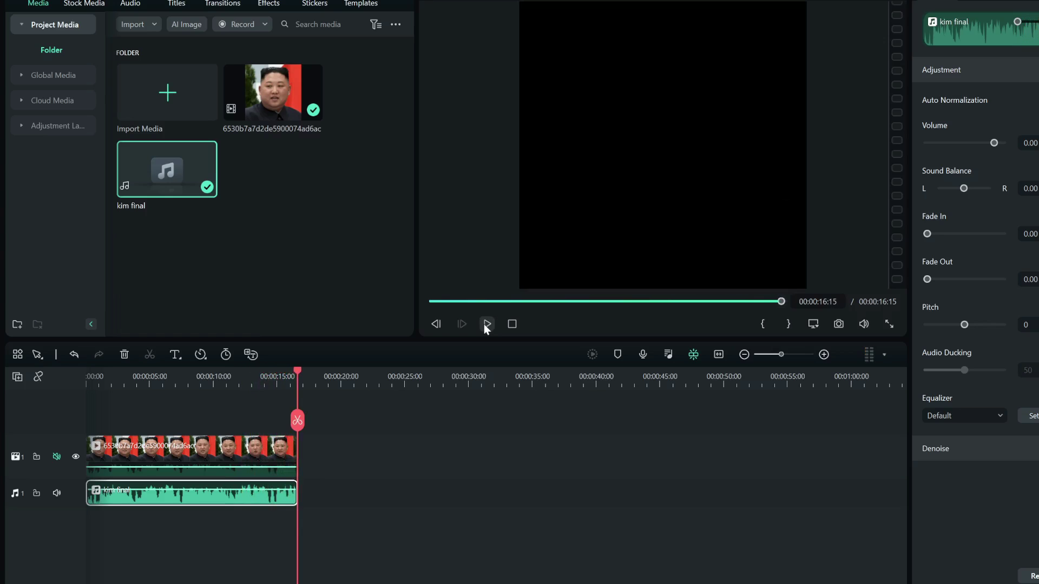
Export the project locally as an MP4 video named kim short
key("ctrl+e")
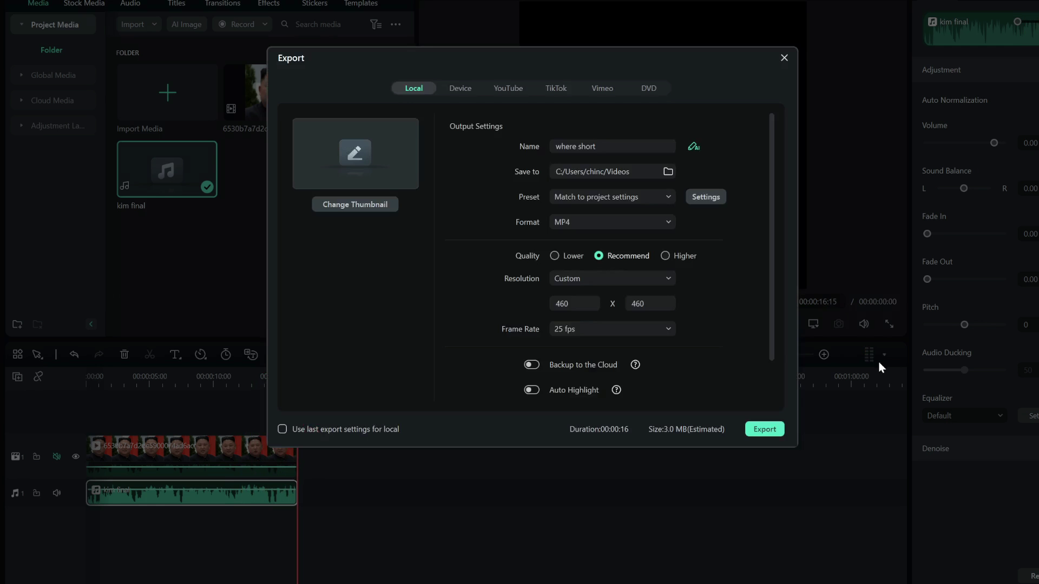
type("kim s")
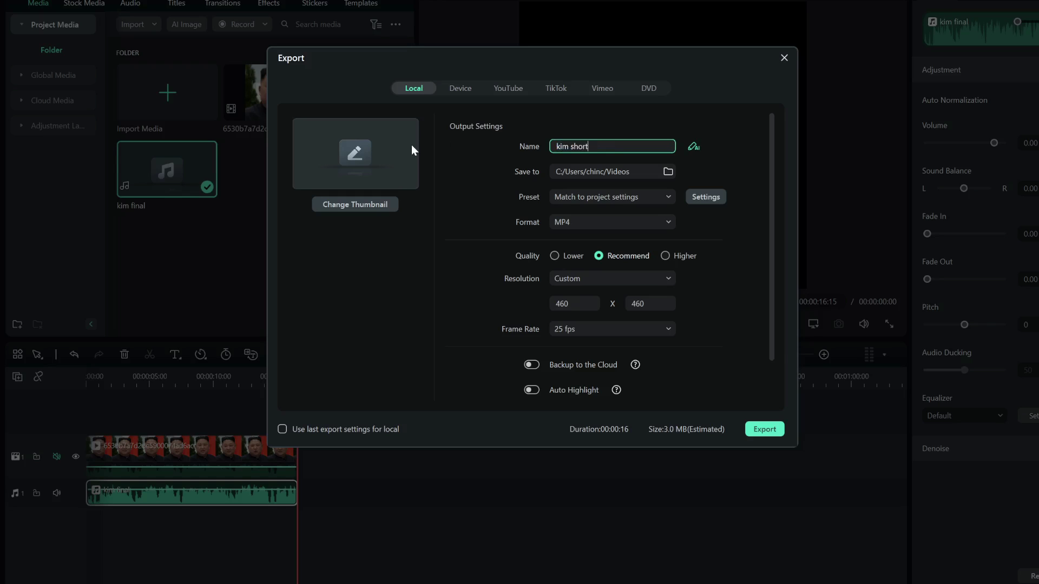
key("Return")
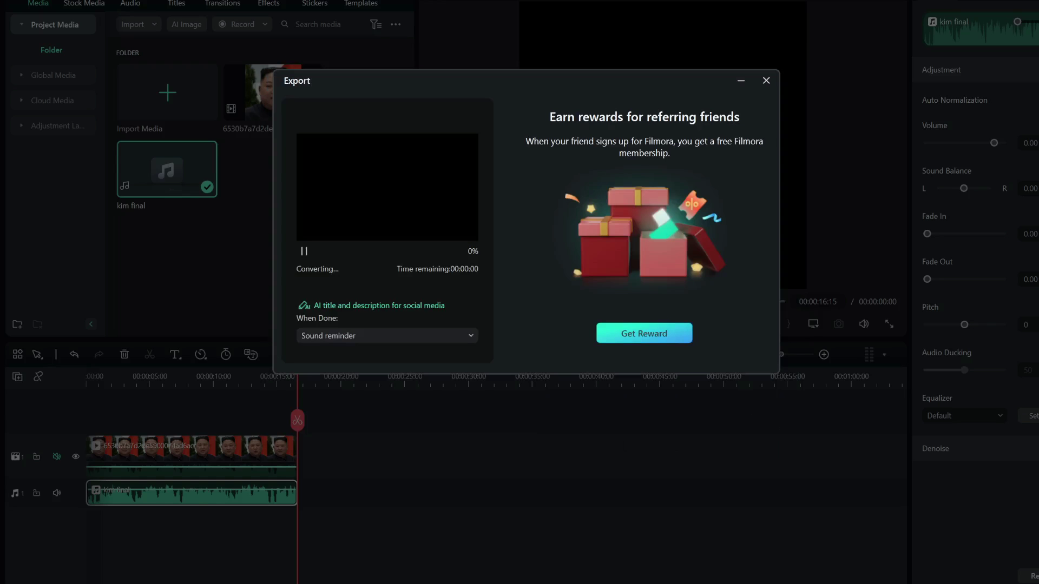